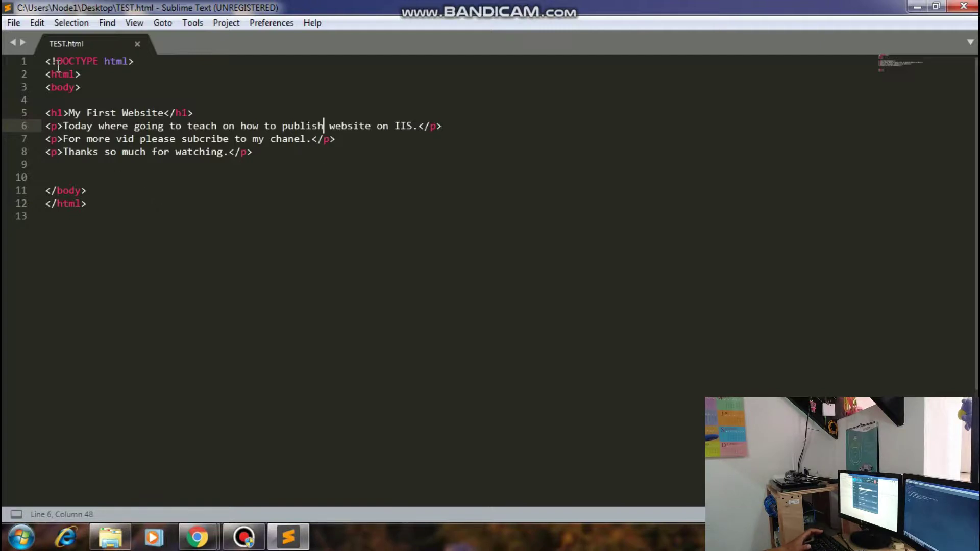
Save the HTML page to the Desktop as TEST in HTML format, replacing the existing file.
left_click_drag(43, 60, 214, 183)
left_click(221, 203)
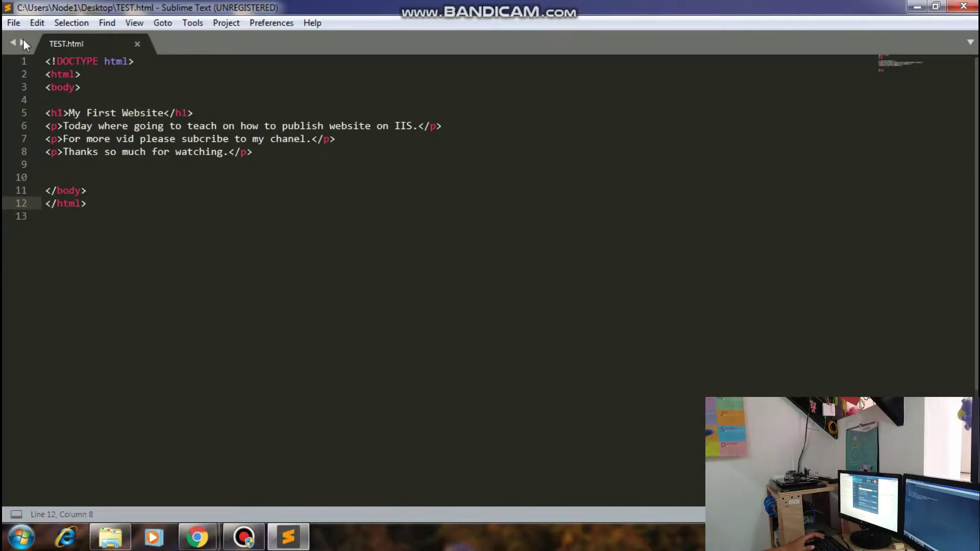
left_click(13, 23)
left_click(46, 166)
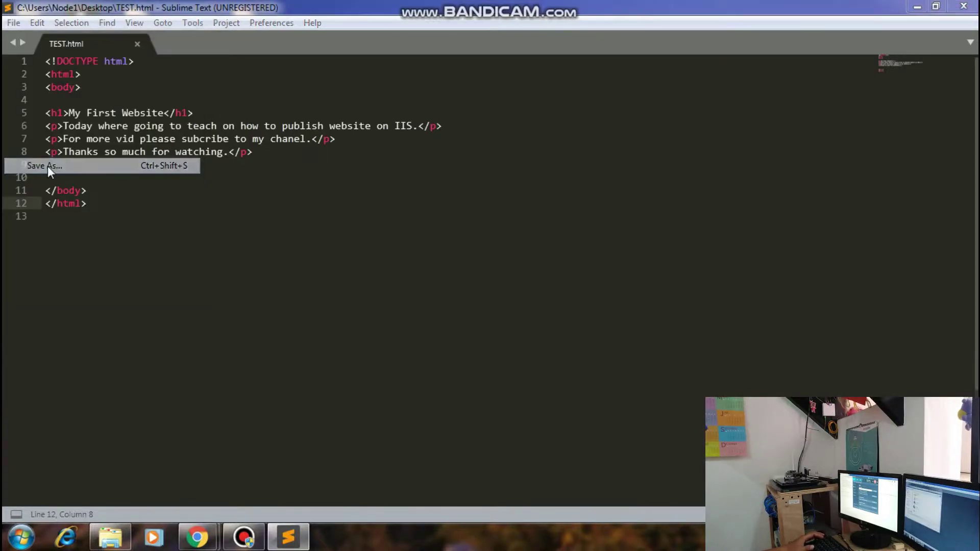
left_click_drag(481, 146, 480, 251)
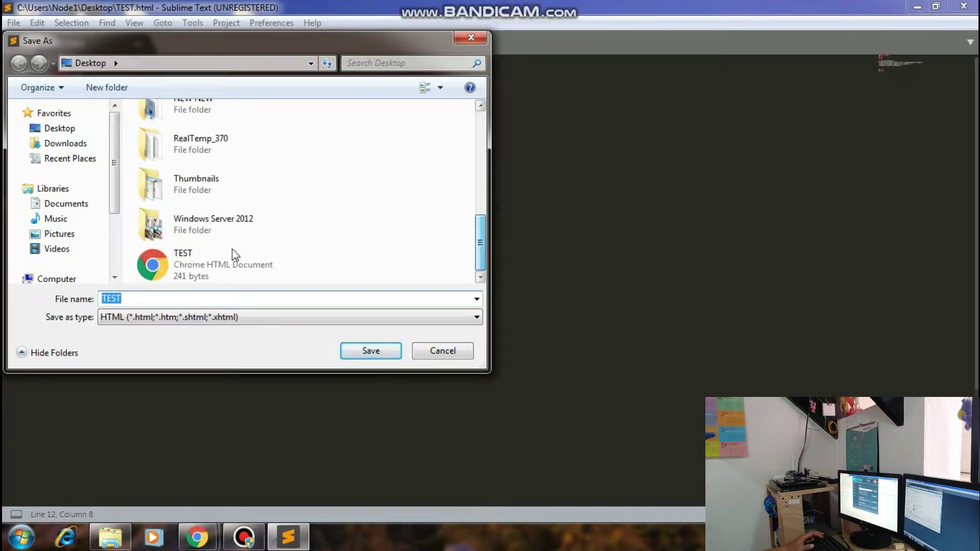
left_click(170, 273)
left_click(357, 353)
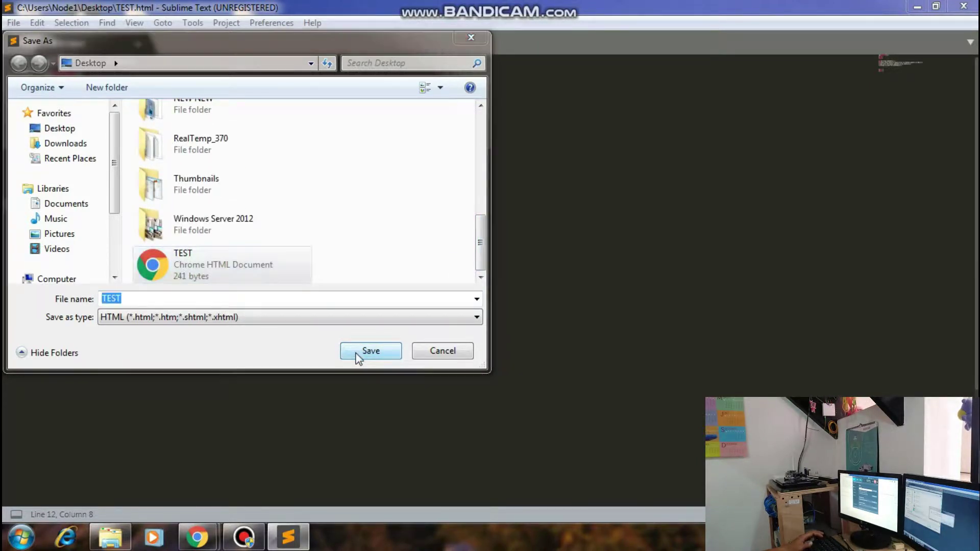
left_click(521, 271)
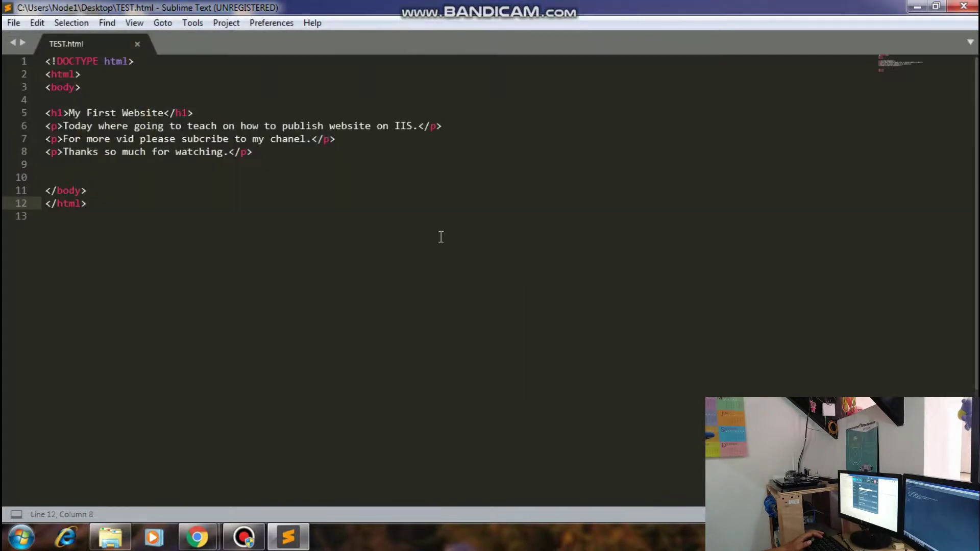
Preview the TEST page from the desktop in Chrome, checking its heading and paragraphs, and close it again.
left_click(917, 6)
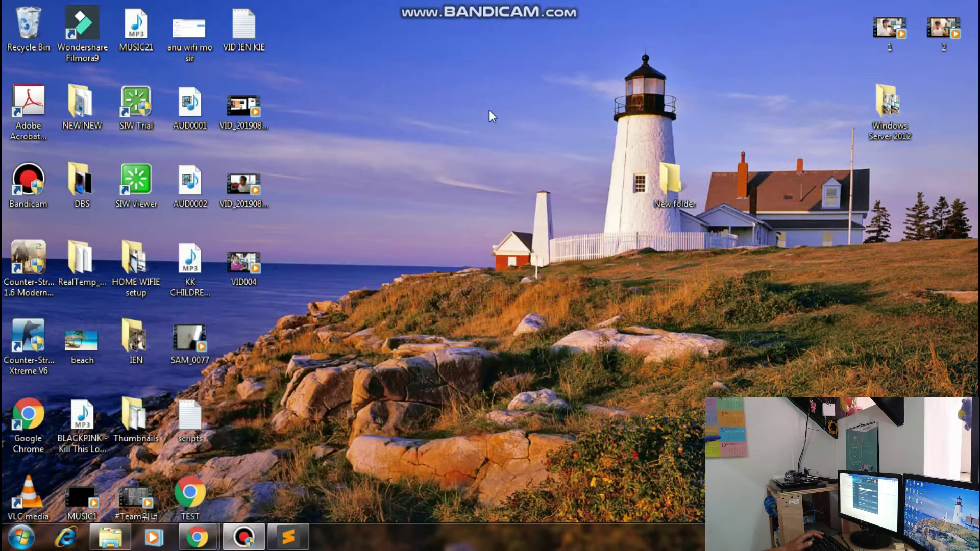
right_click(425, 66)
left_click(461, 107)
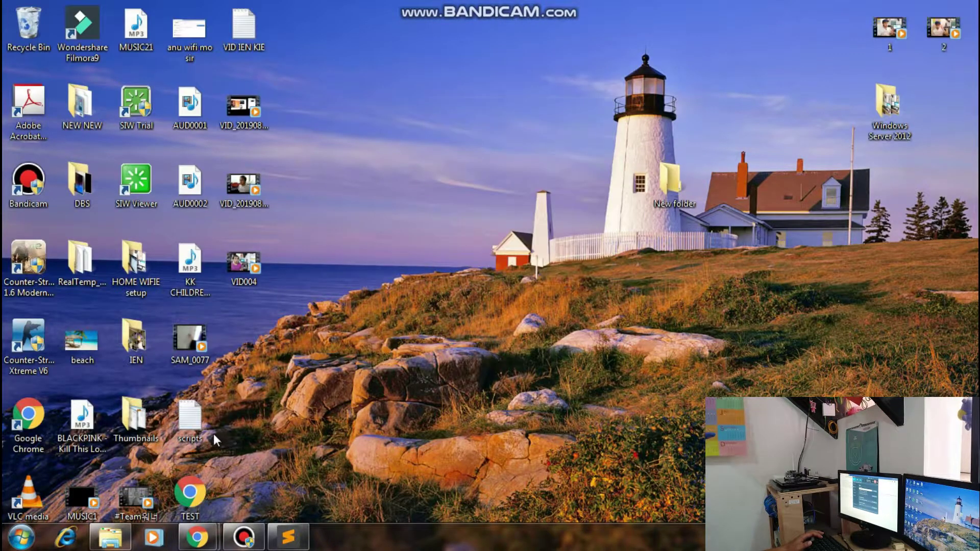
double_click(192, 491)
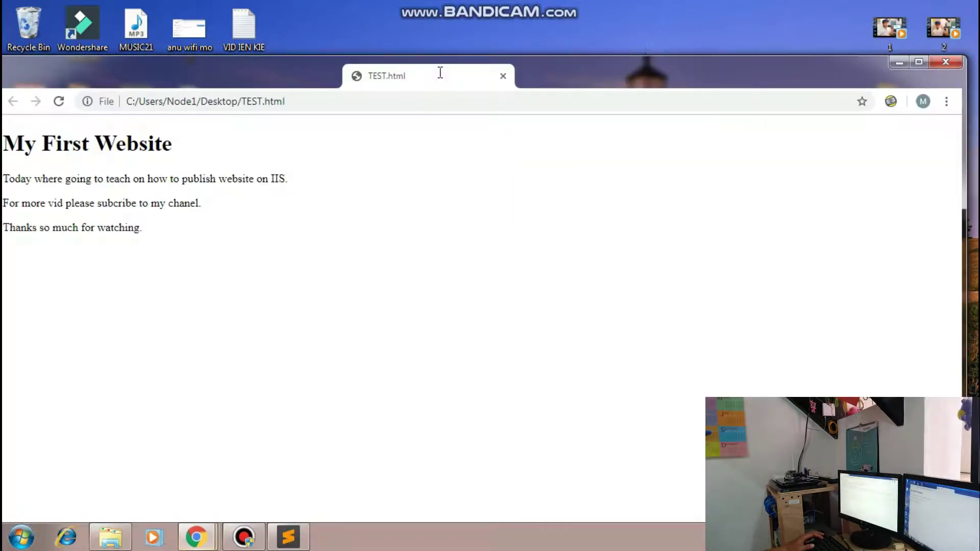
left_click_drag(439, 72, 429, 1)
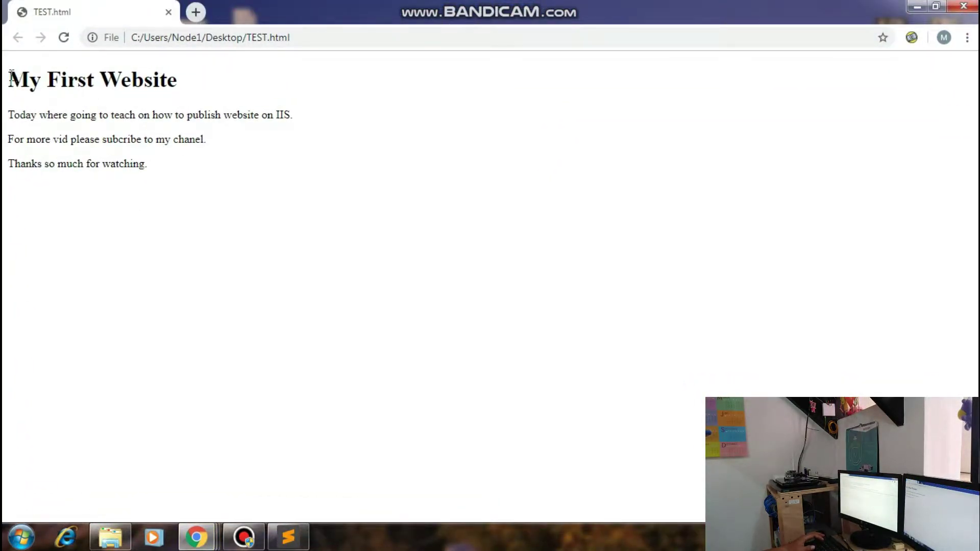
left_click_drag(29, 74, 210, 145)
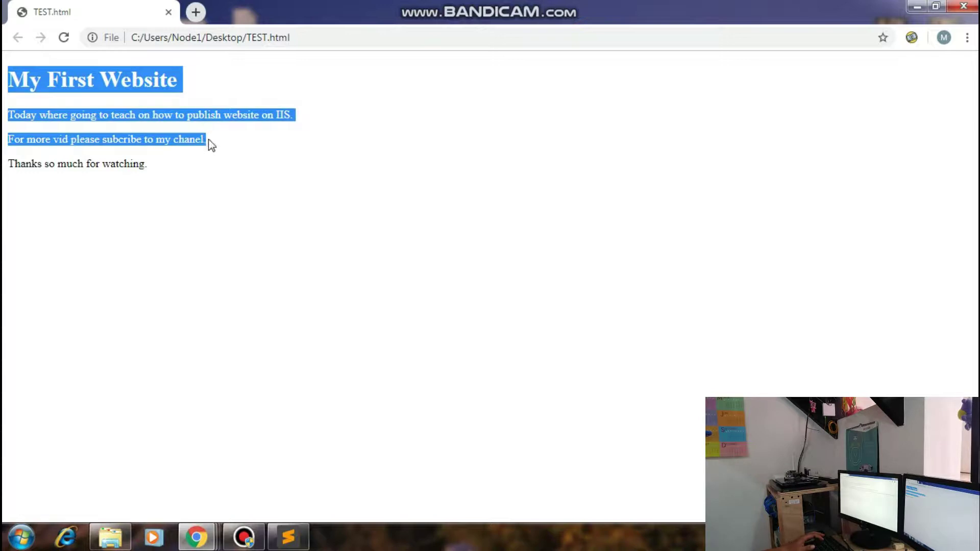
left_click(291, 153)
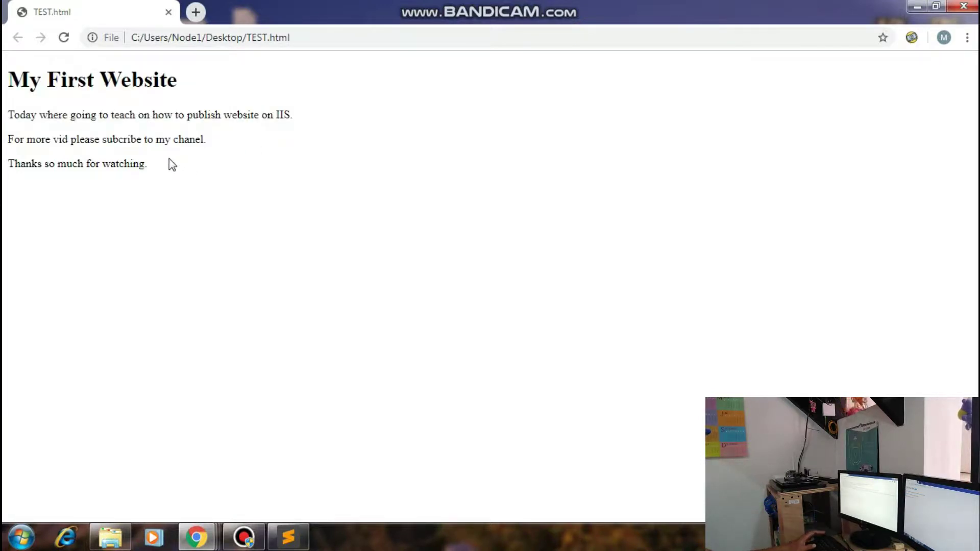
left_click(168, 12)
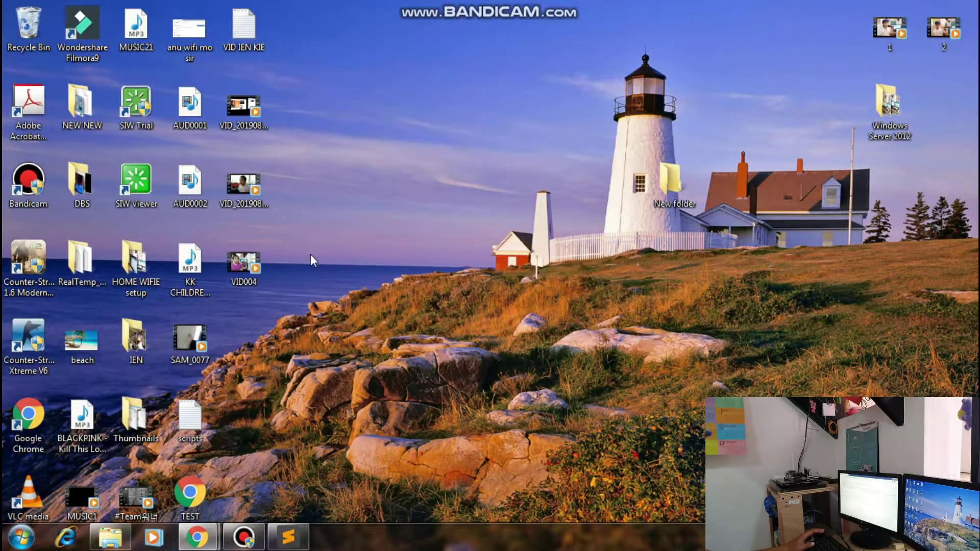
right_click(335, 229)
left_click(351, 268)
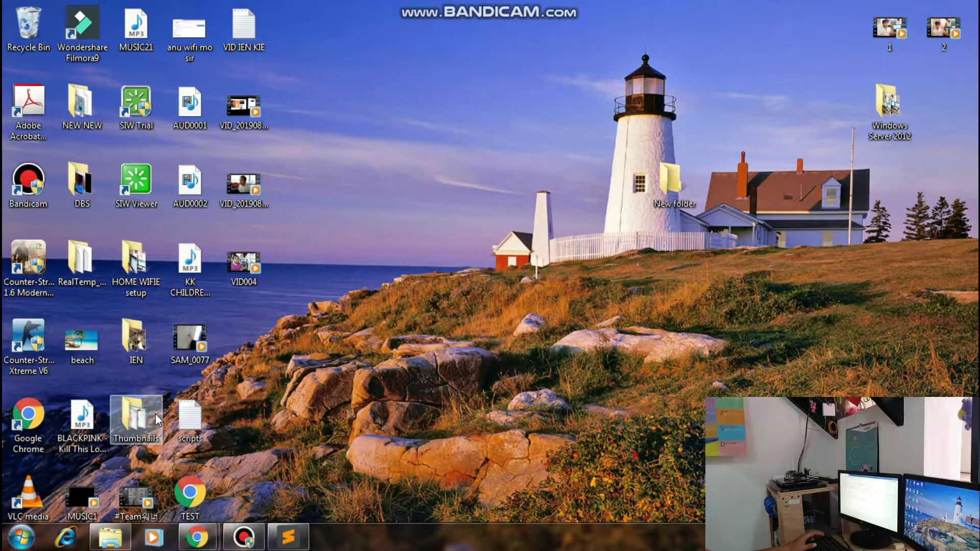
Connect to the server 192.168.1.2 through Remote Desktop Connection, entering the account password and accepting the connection.
left_click(23, 536)
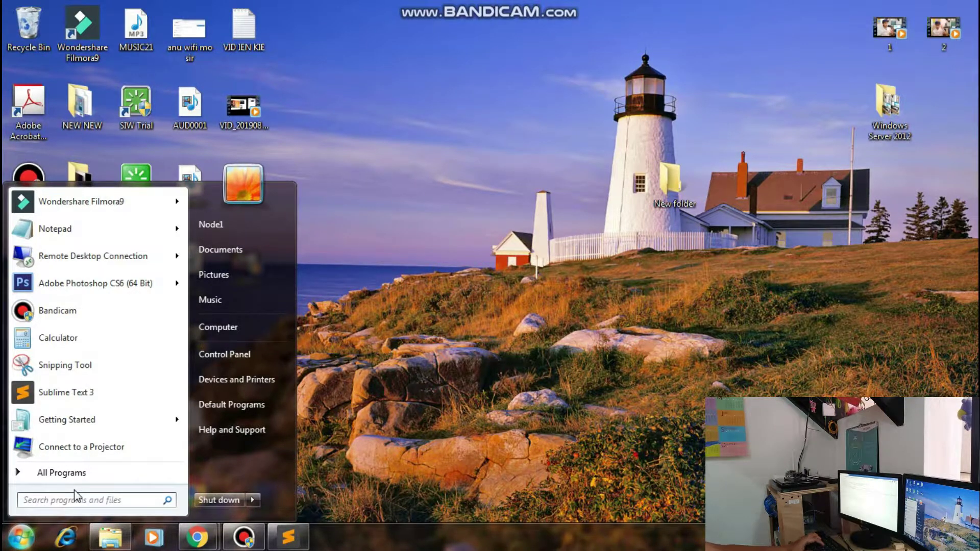
type("re")
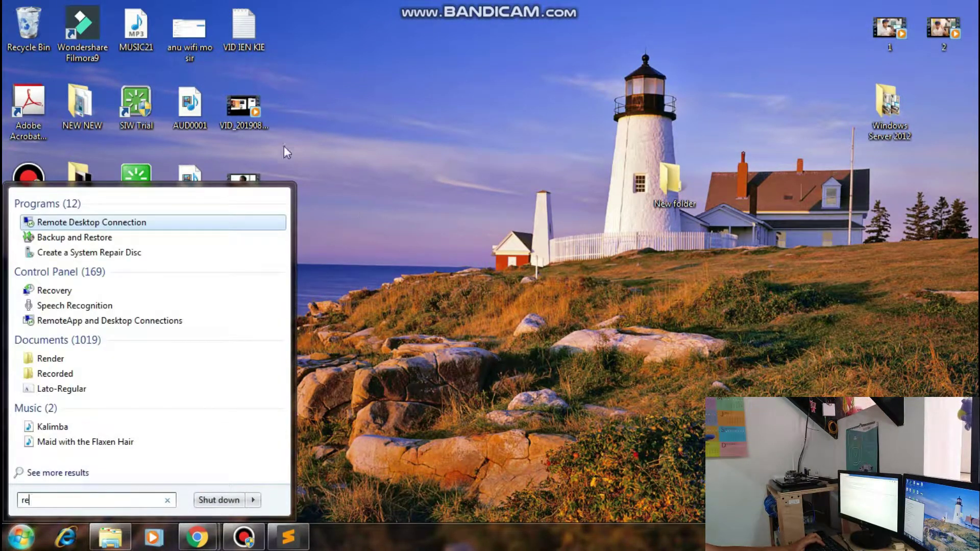
key("Return")
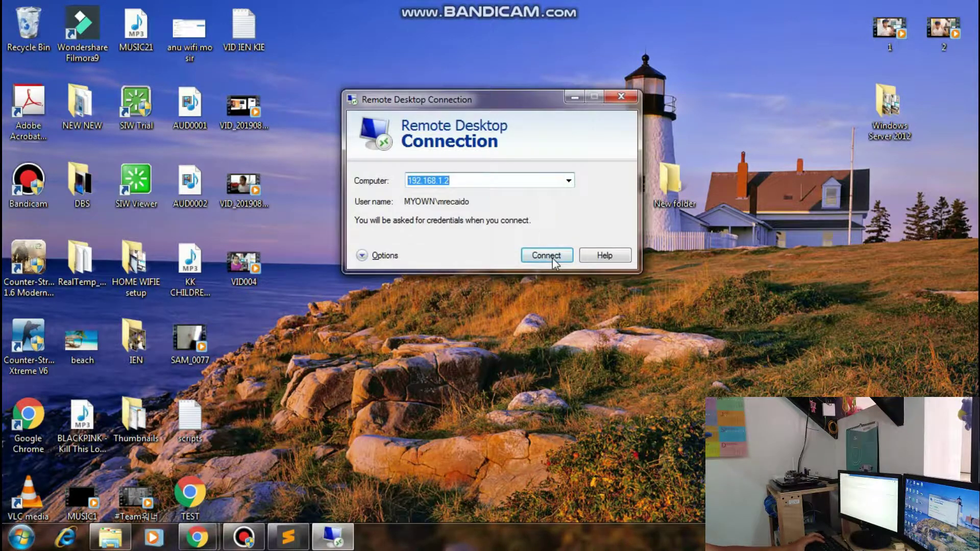
left_click(552, 258)
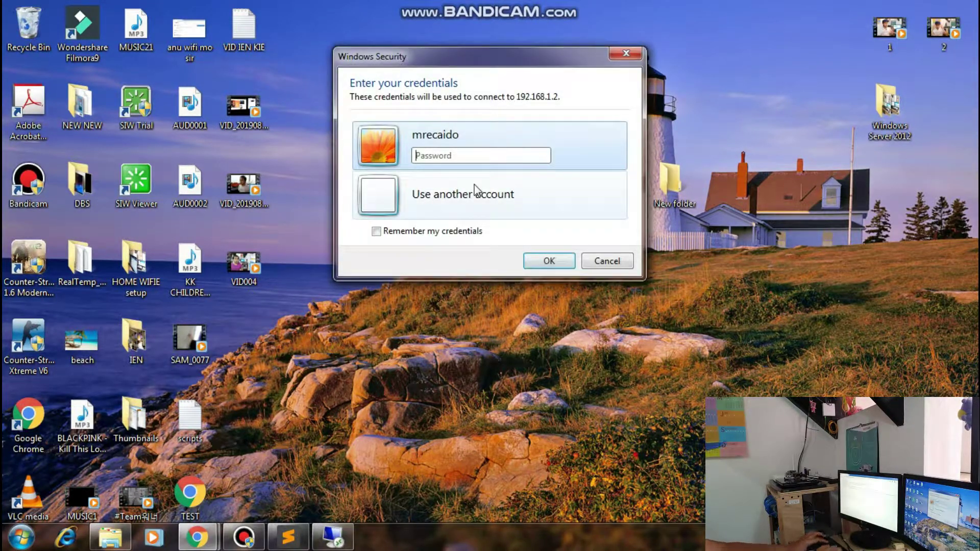
type("••••••••••")
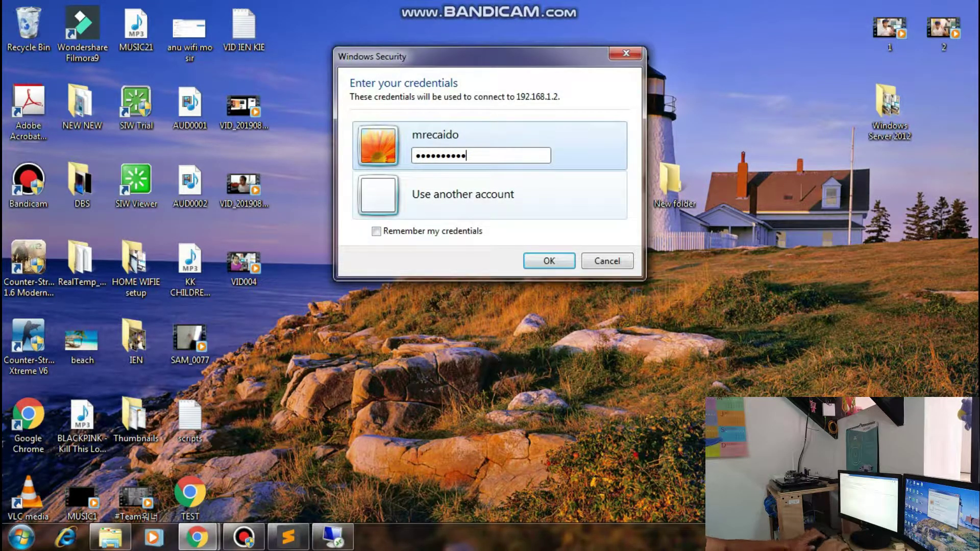
type("••")
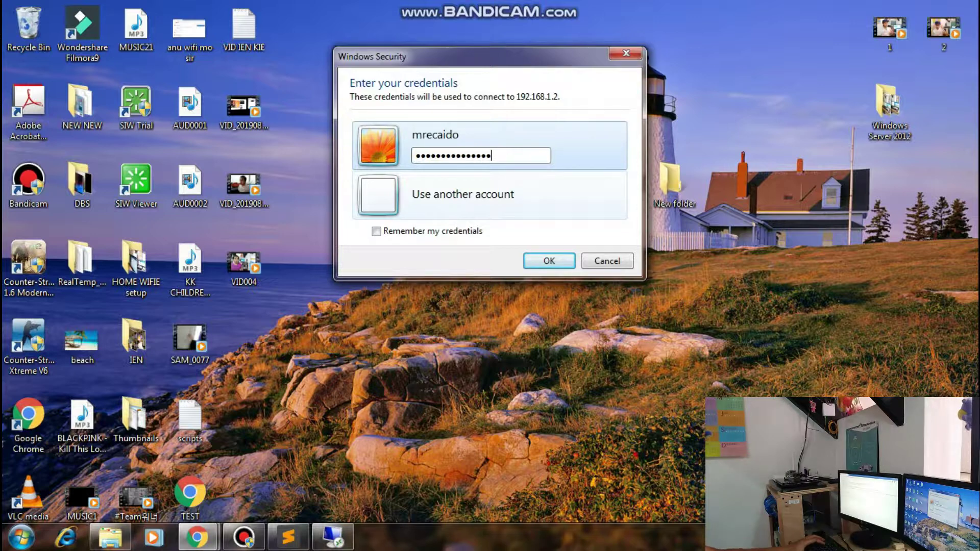
left_click(549, 260)
left_click(537, 305)
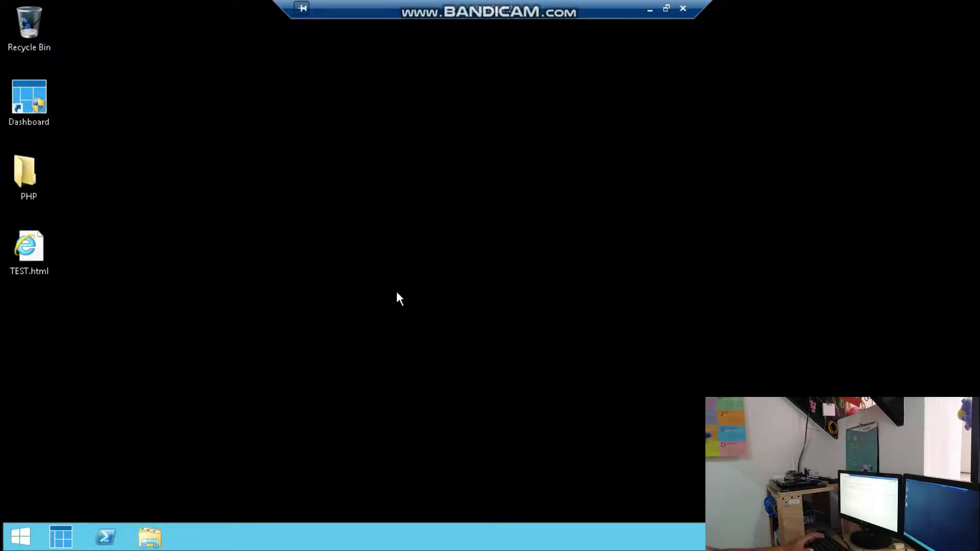
Open Server Manager on the remote server to view its dashboard and roles, and minimize it.
left_click(20, 536)
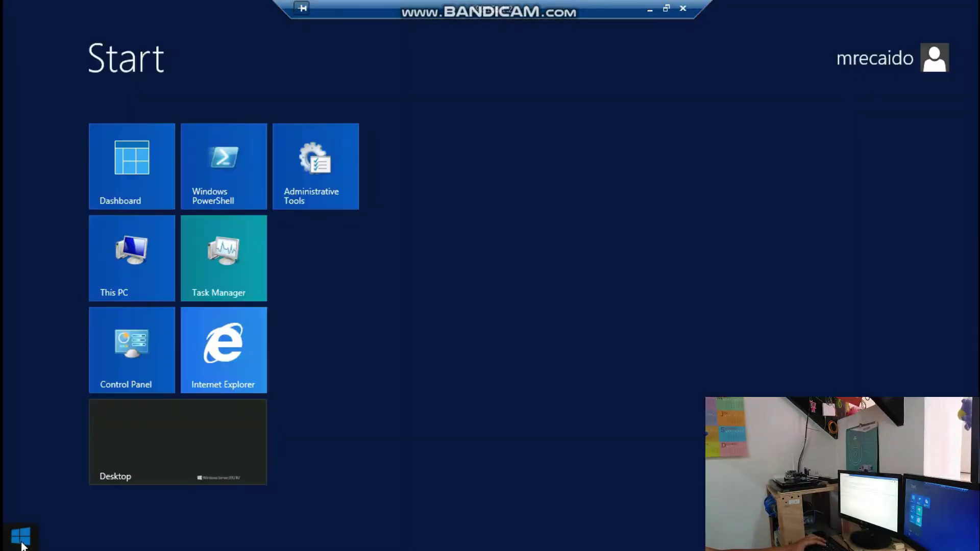
right_click(148, 265)
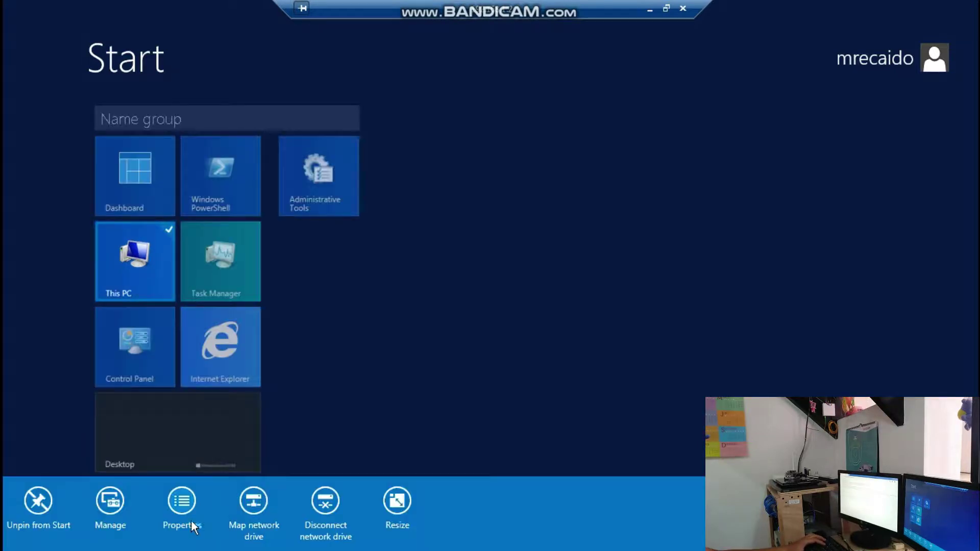
left_click(108, 517)
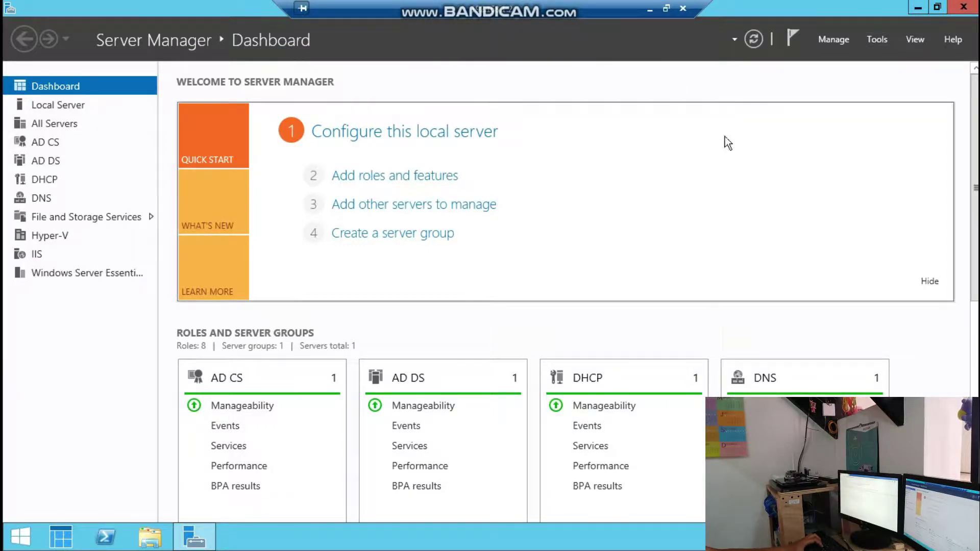
left_click(917, 8)
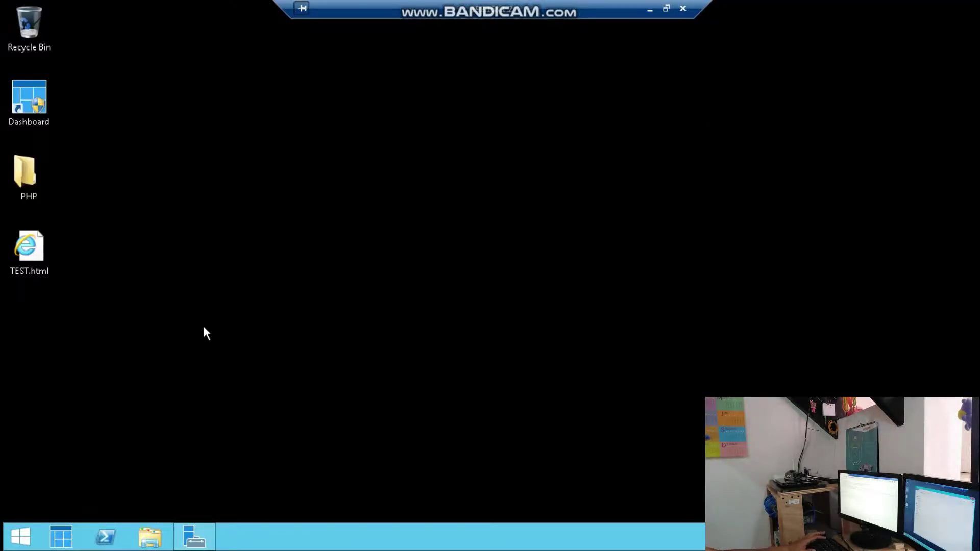
Open the inetpub folder on Local Disk (C:) of the remote server in File Explorer.
key("super+e")
double_click(308, 294)
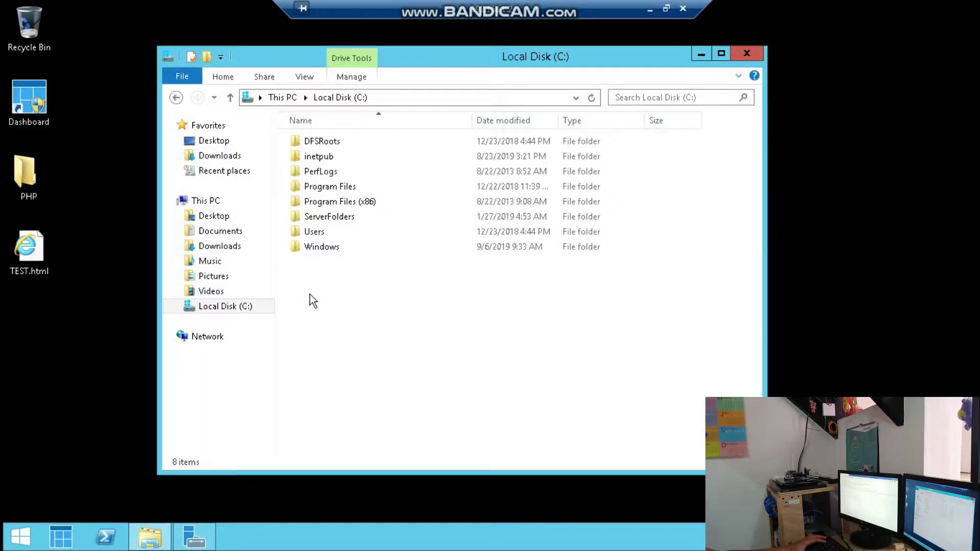
left_click(317, 159)
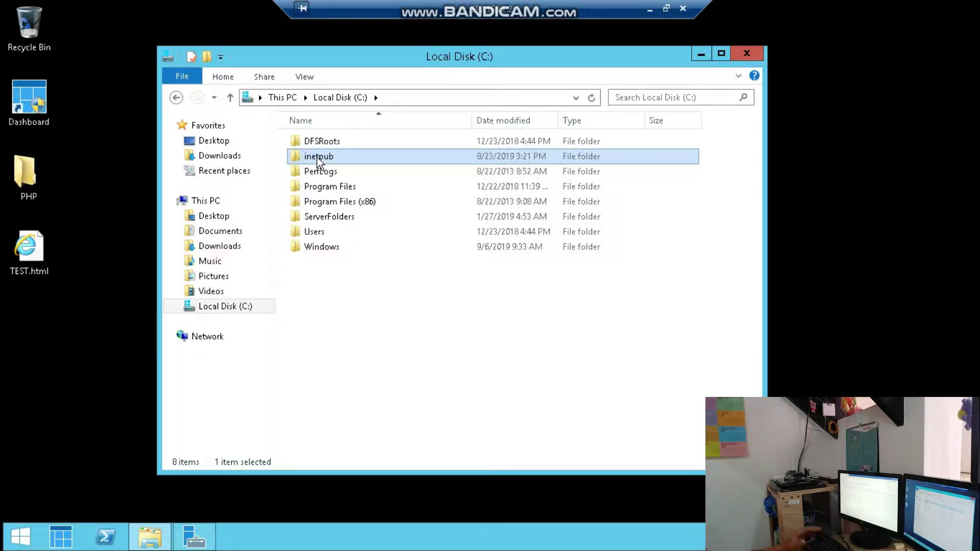
double_click(317, 157)
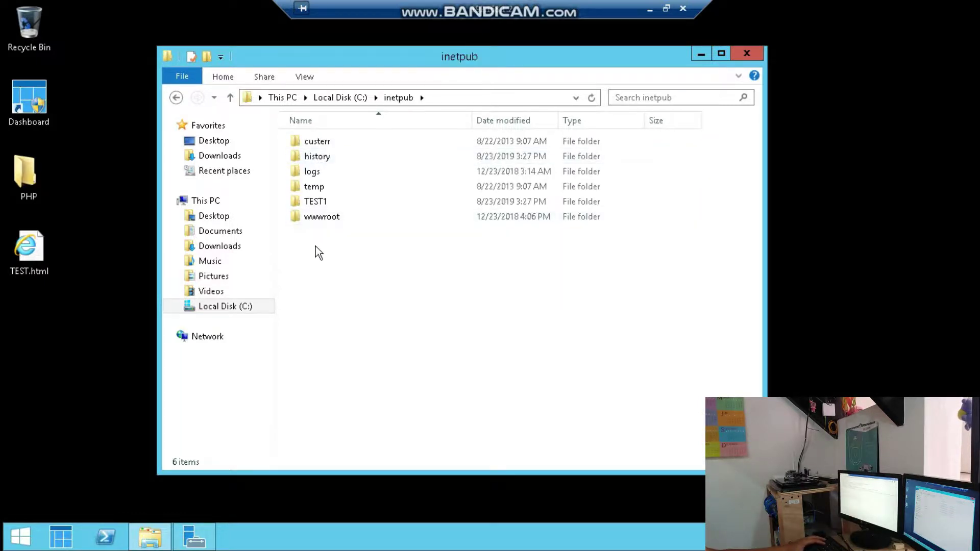
Create a new folder named TESTWEBSIT2 inside inetpub.
right_click(330, 268)
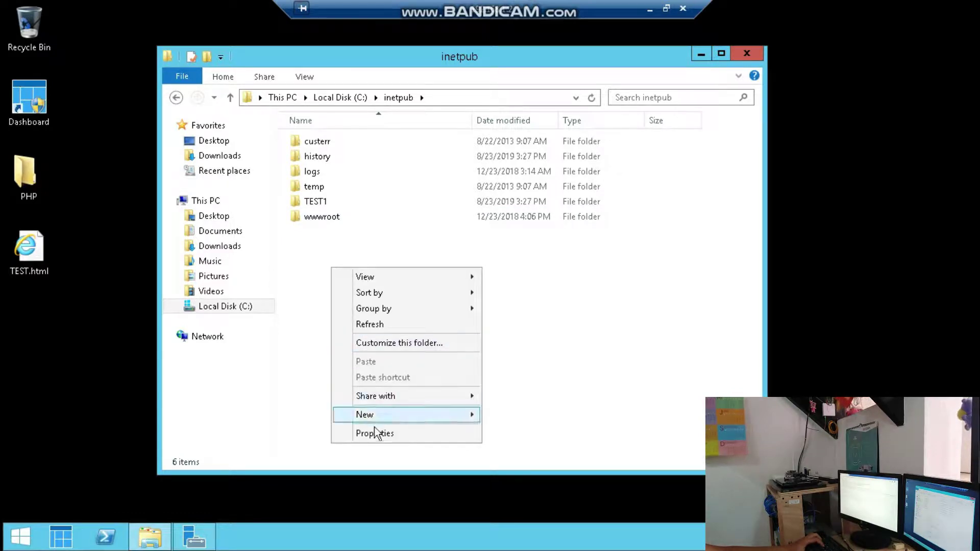
mouse_move(375, 415)
left_click(527, 414)
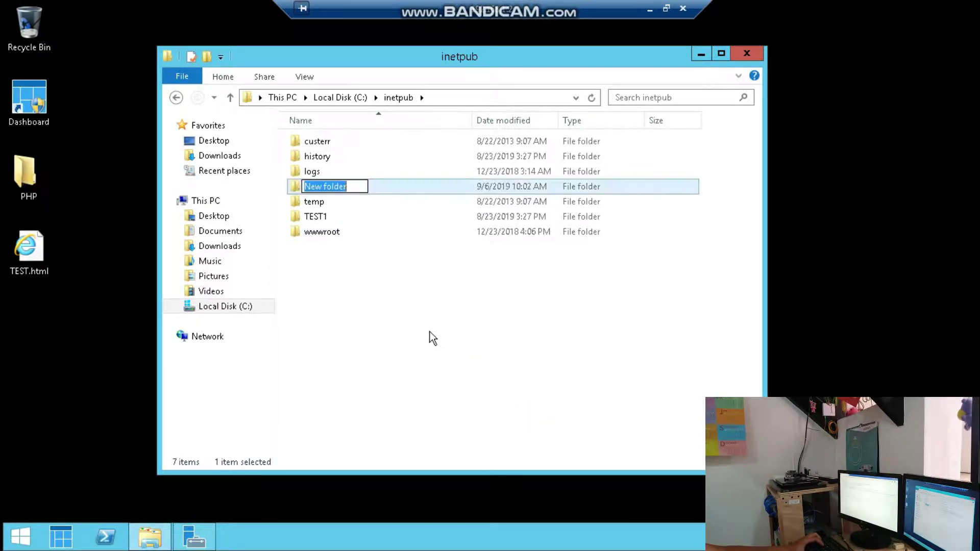
type("TE")
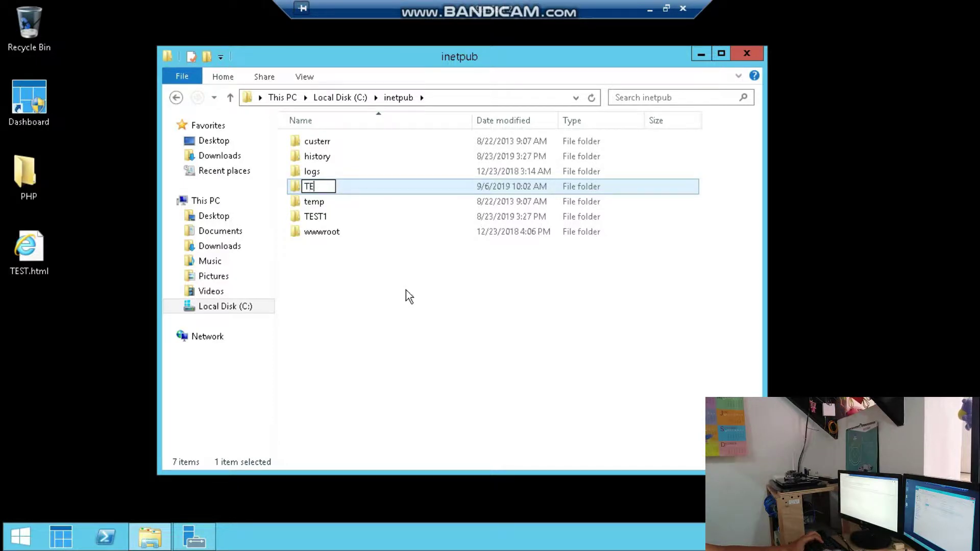
type("ST")
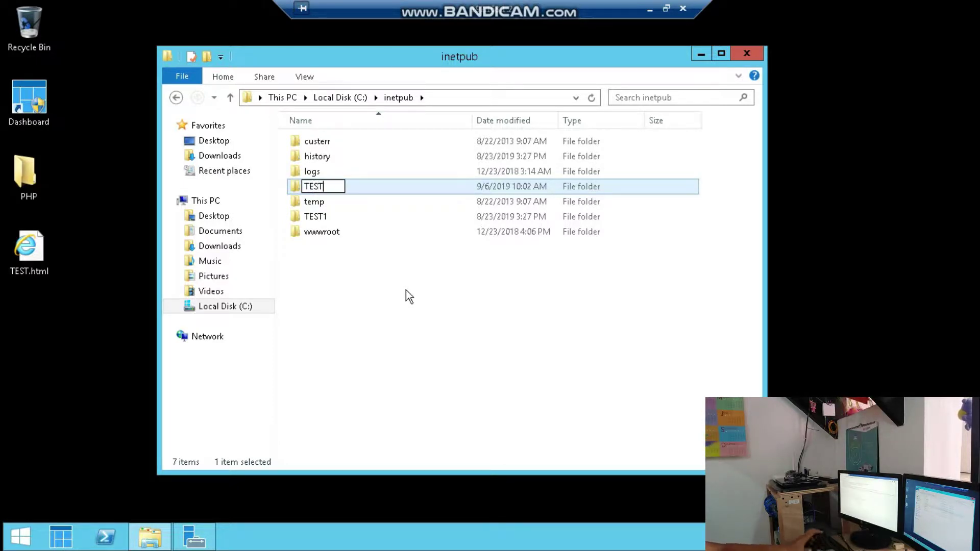
type("WEBSIT2")
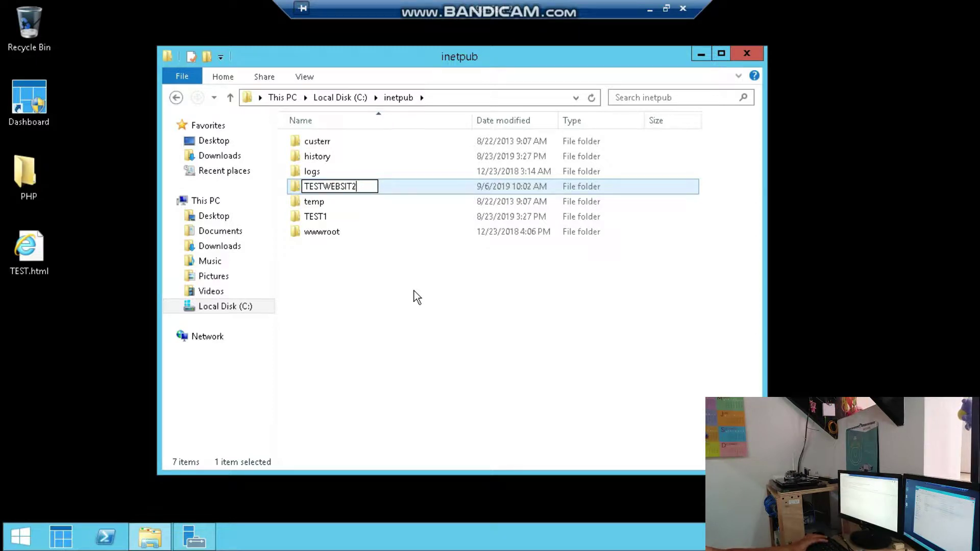
left_click(413, 286)
Move the File Explorer window farther from the desktop icons and open the TESTWEBSIT2 folder.
left_click_drag(366, 57, 470, 59)
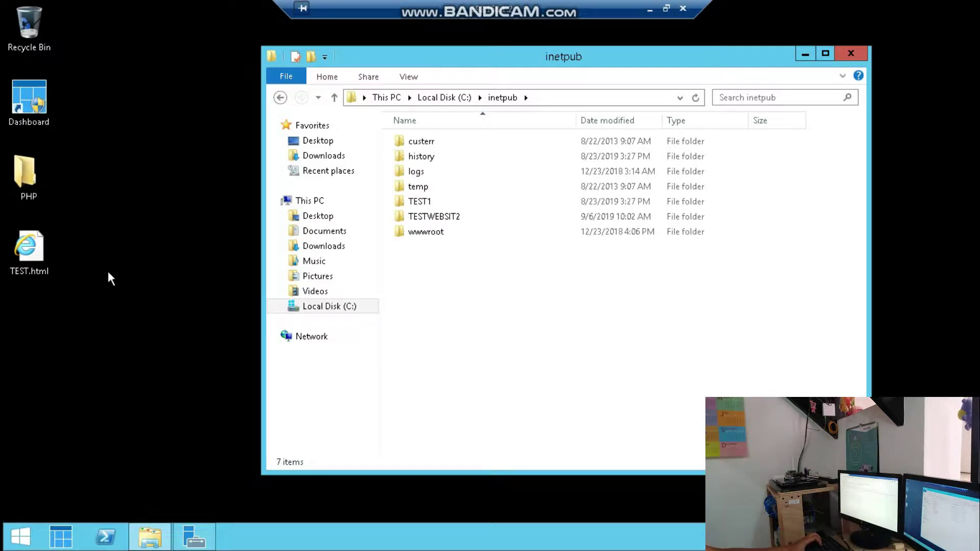
left_click(419, 220)
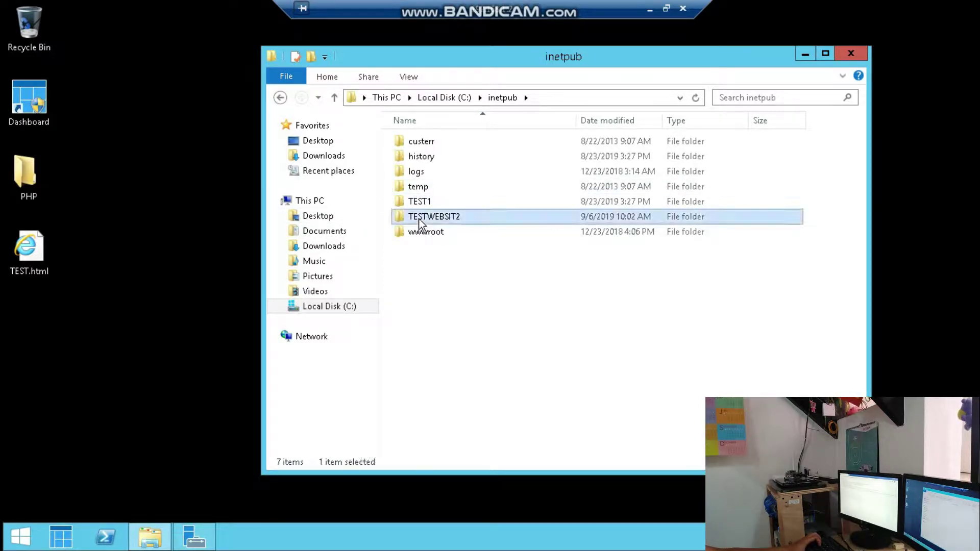
double_click(419, 219)
left_click(173, 206)
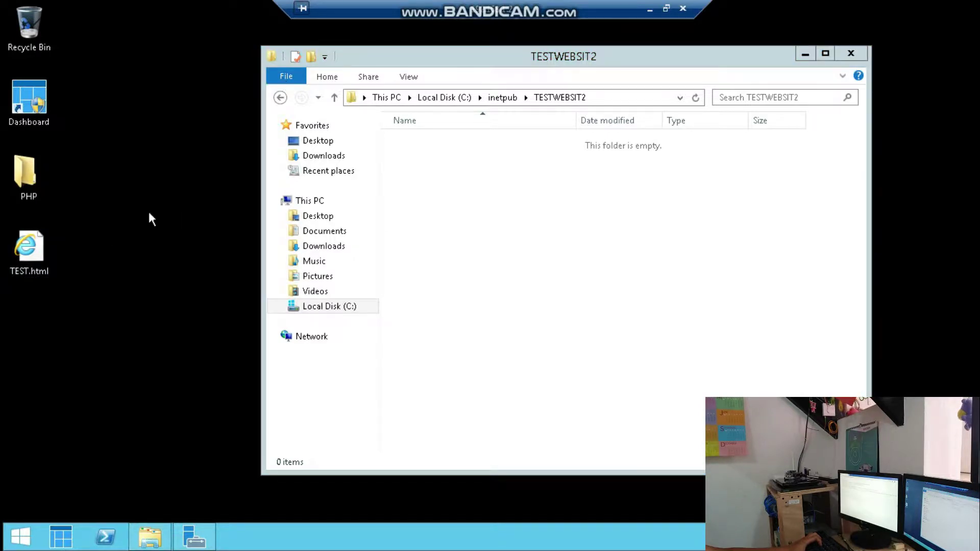
Copy TEST.html from the desktop into the TESTWEBSIT2 folder, granting administrator permission for the copy.
right_click(24, 239)
left_click(65, 387)
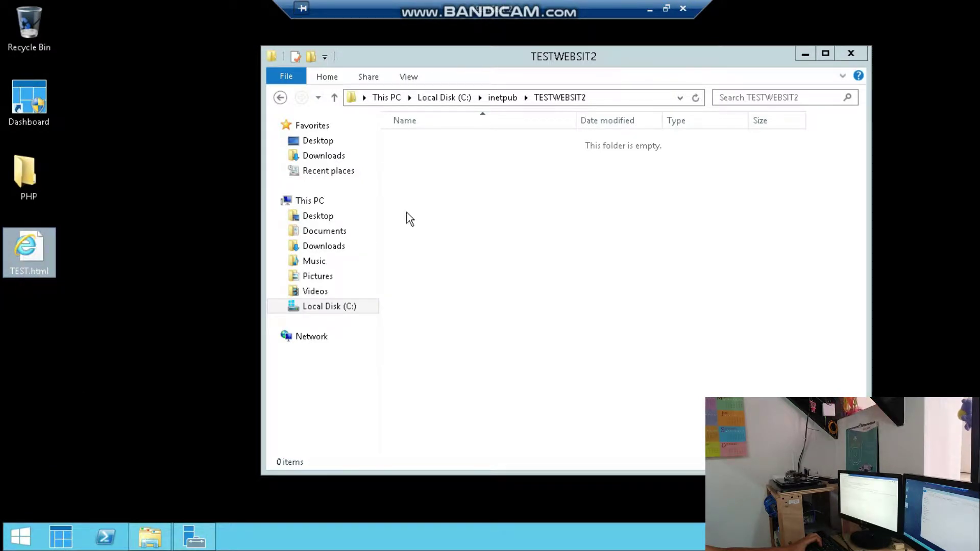
right_click(468, 208)
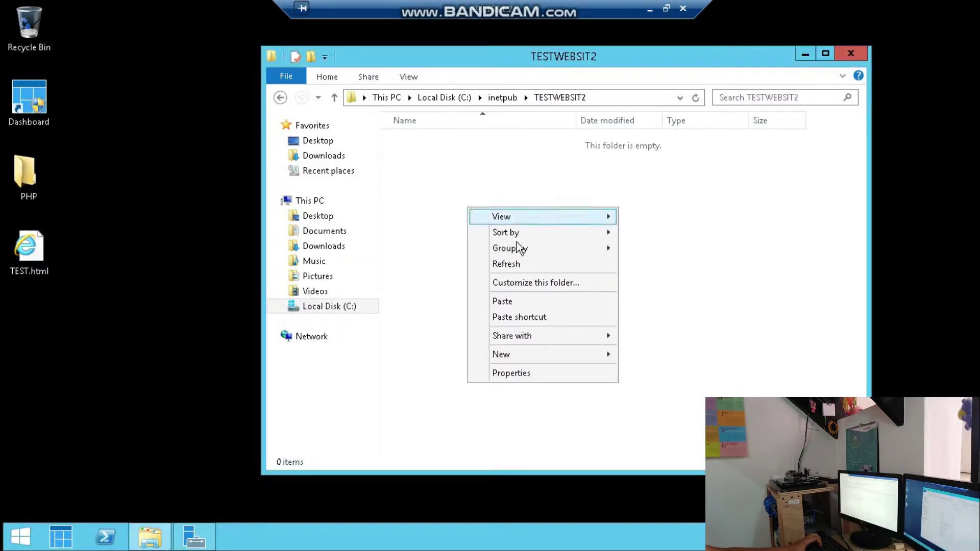
left_click(510, 301)
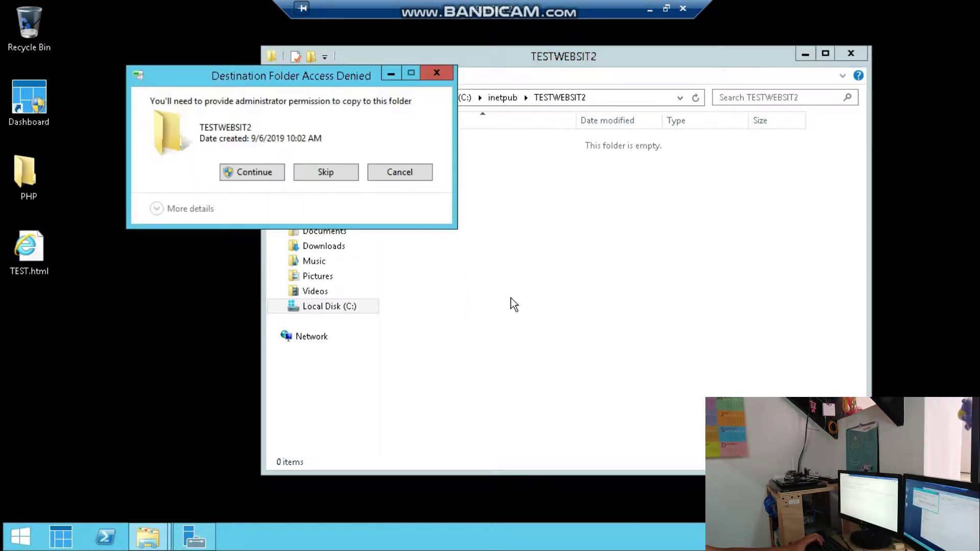
left_click(255, 172)
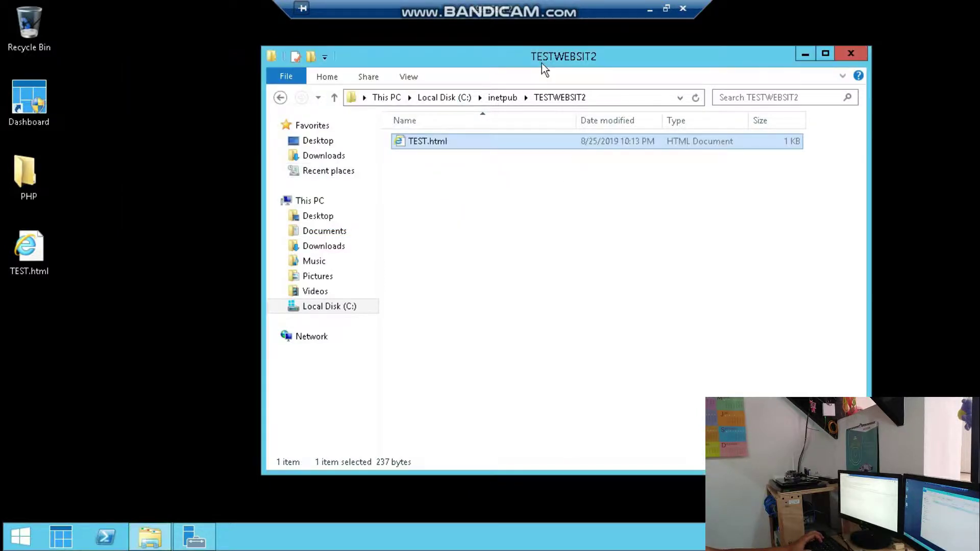
Preview the copied TEST.html in Internet Explorer, postponing the browser setup, and close the browser and the folder window.
left_click_drag(465, 59, 355, 59)
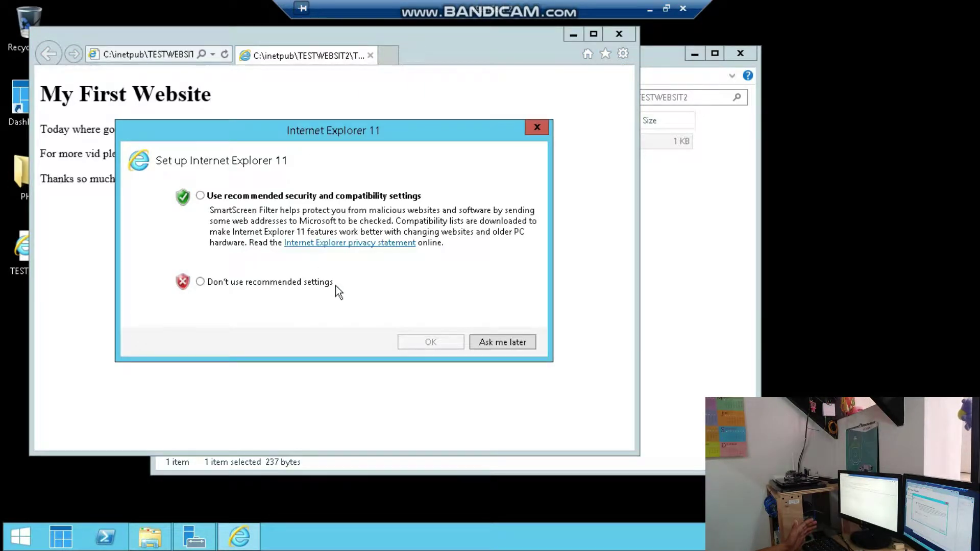
left_click(512, 344)
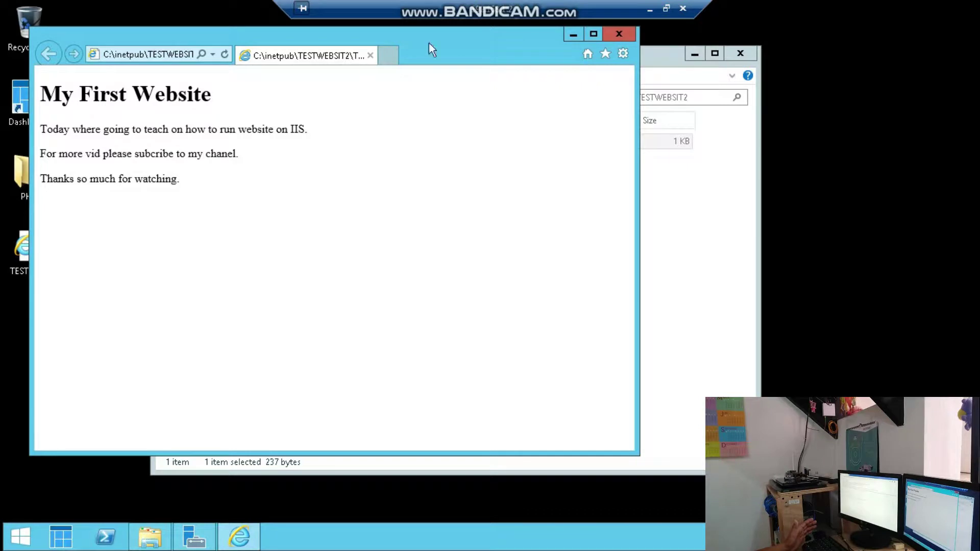
left_click(623, 31)
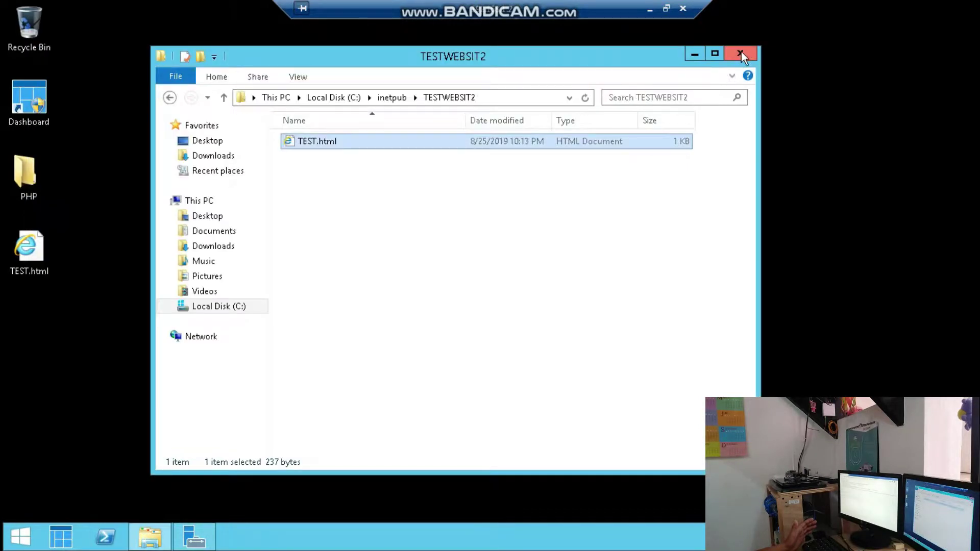
left_click(740, 55)
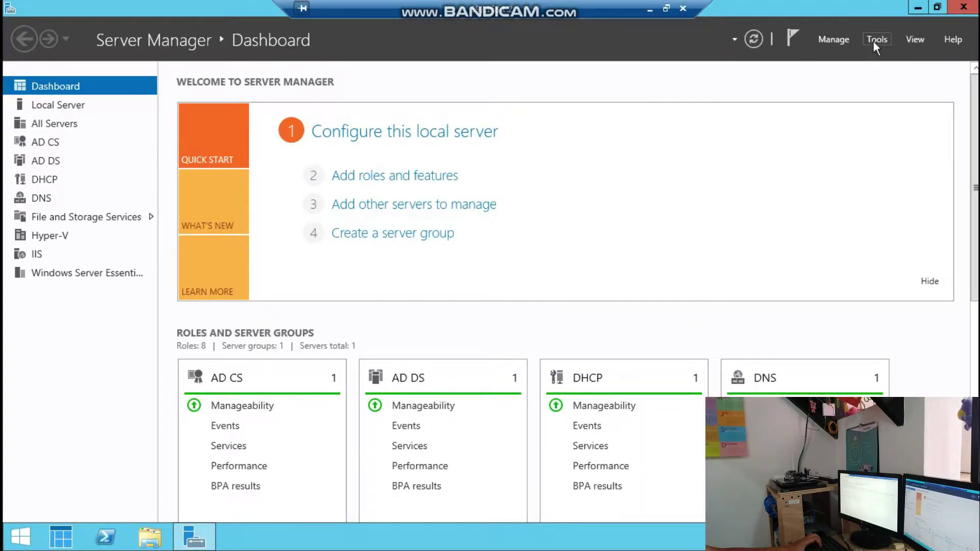
Open Internet Information Services (IIS) Manager from Server Manager and maximize its window.
left_click(875, 39)
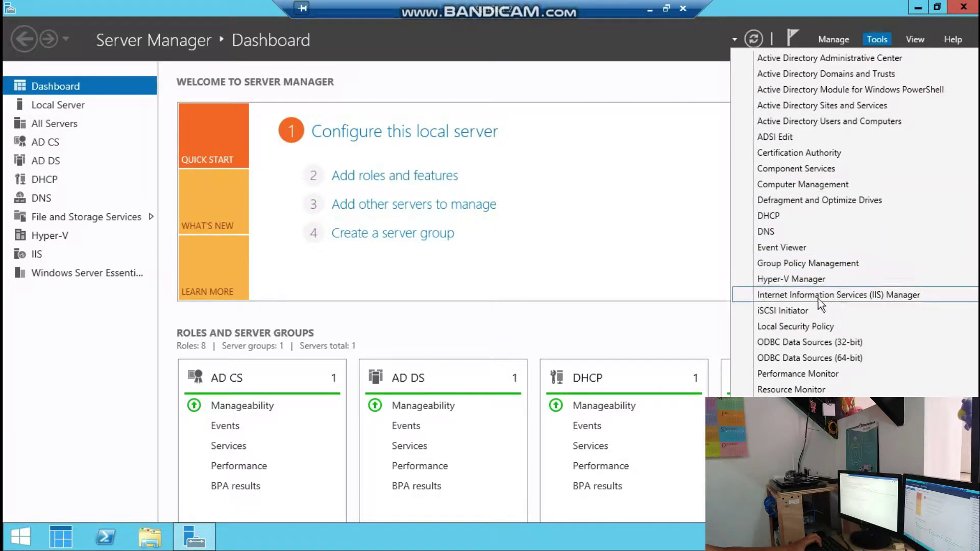
left_click(849, 296)
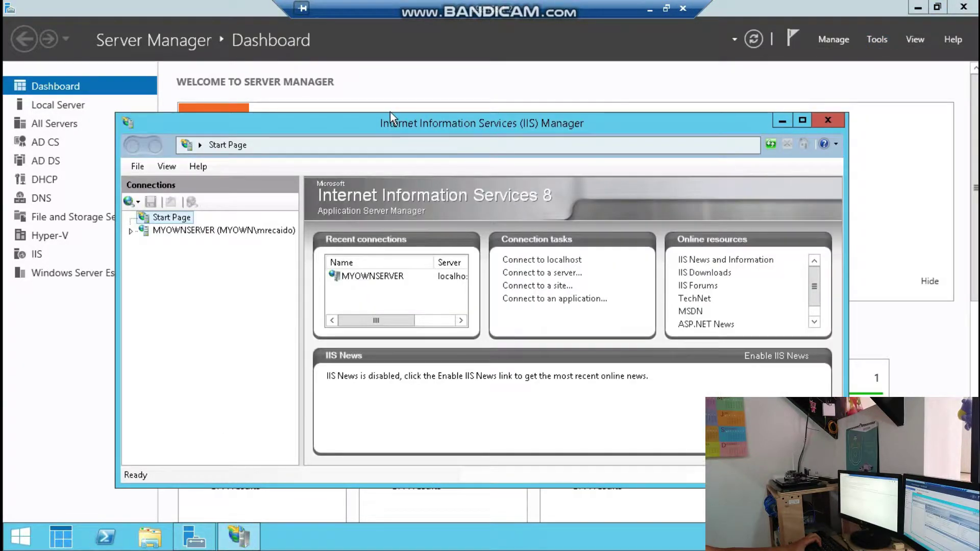
left_click_drag(391, 114, 351, 54)
left_click(762, 62)
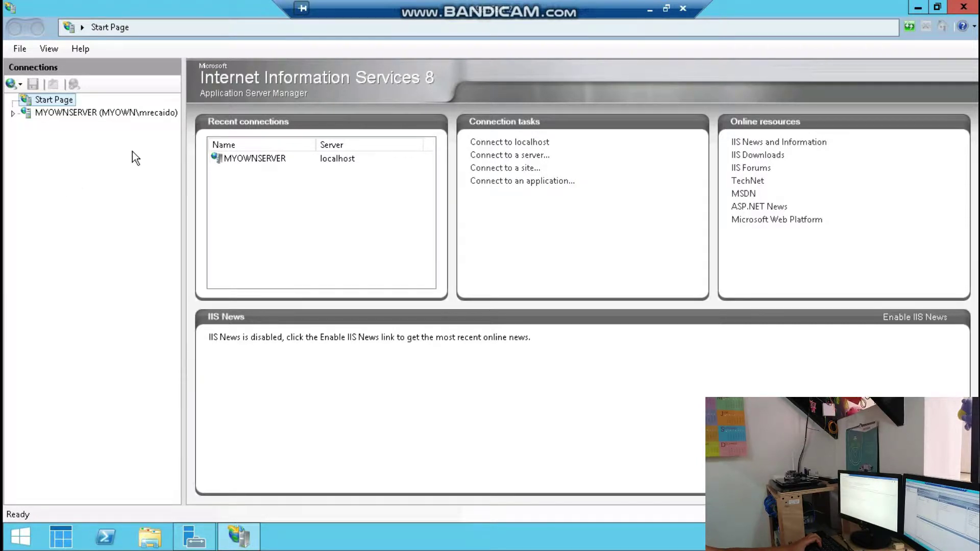
Start adding a website under the Sites node of MYOWNSERVER, with the site name HOME@WEBSITE.
left_click(19, 117)
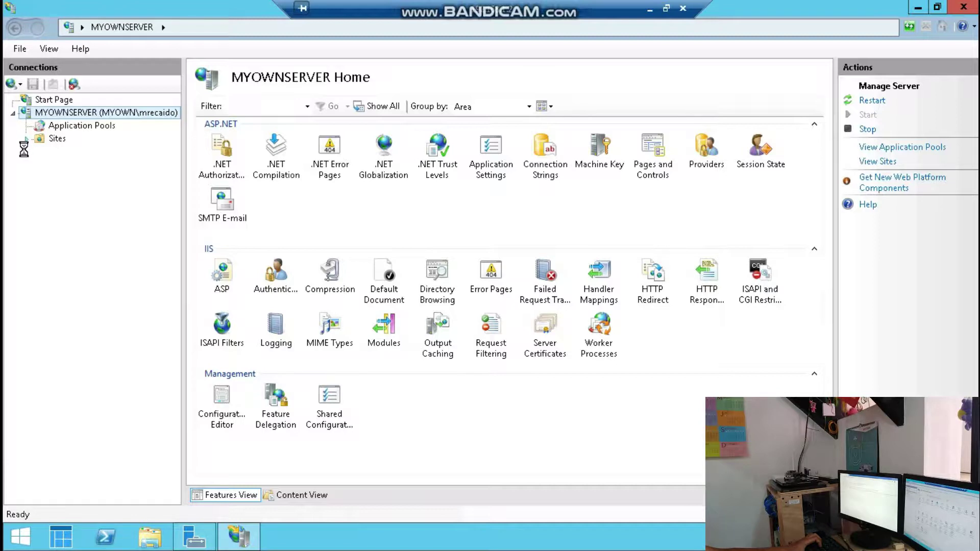
left_click(55, 139)
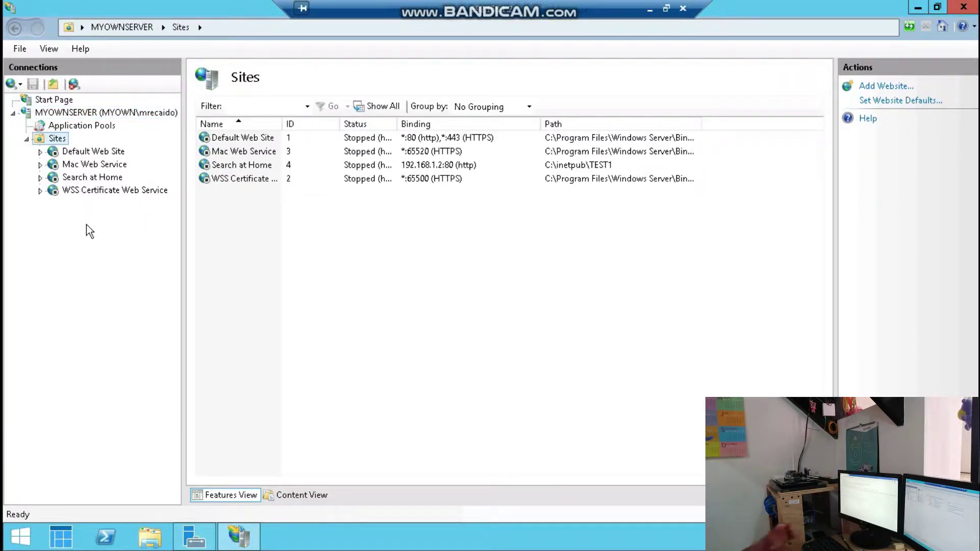
right_click(57, 141)
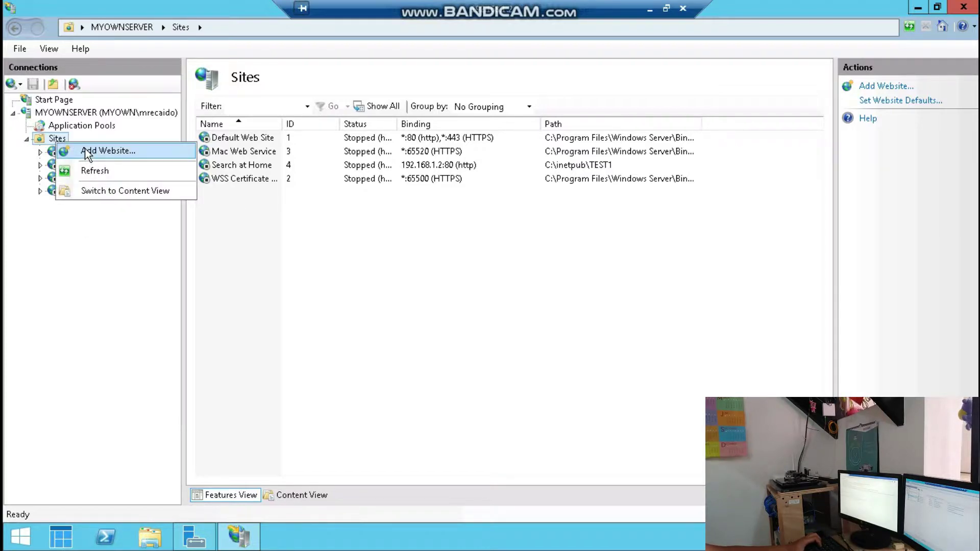
left_click(106, 151)
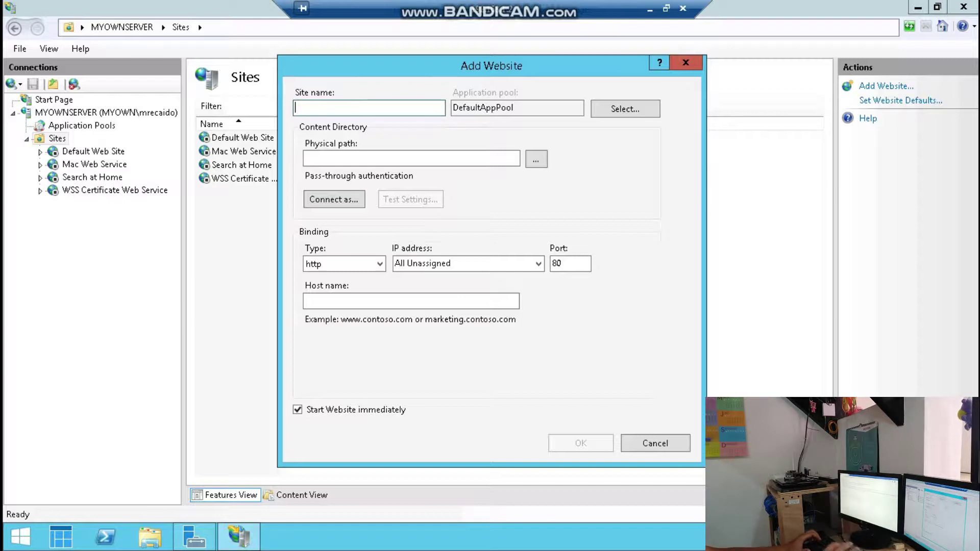
type("HOME@W")
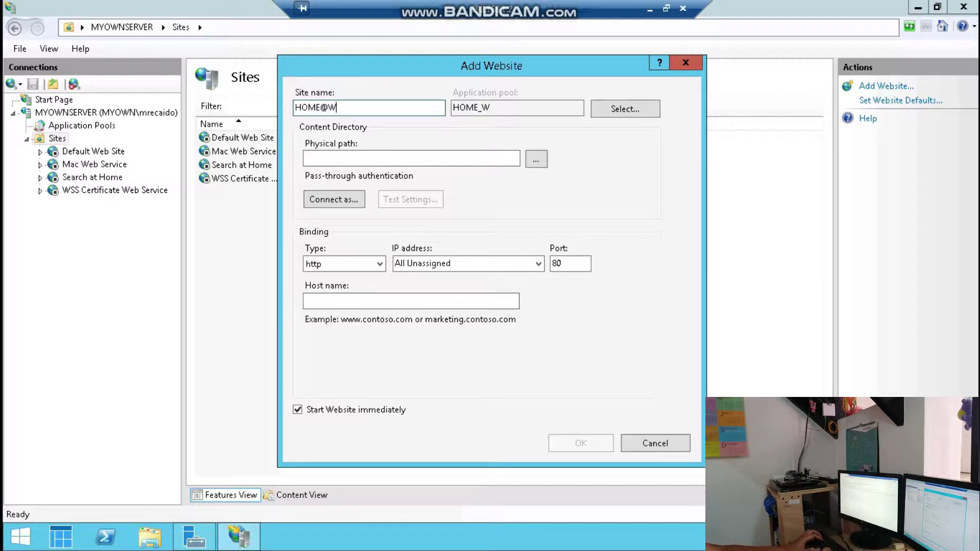
type("EBSITE")
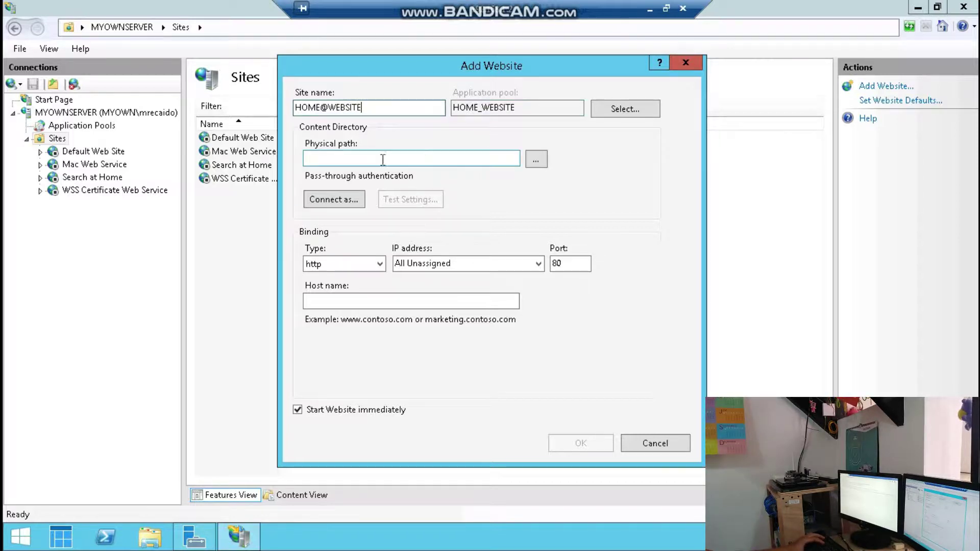
Open the TESTWEBSIT2 folder under inetpub on Local Disk (C:) in File Explorer and copy its full path.
left_click(362, 163)
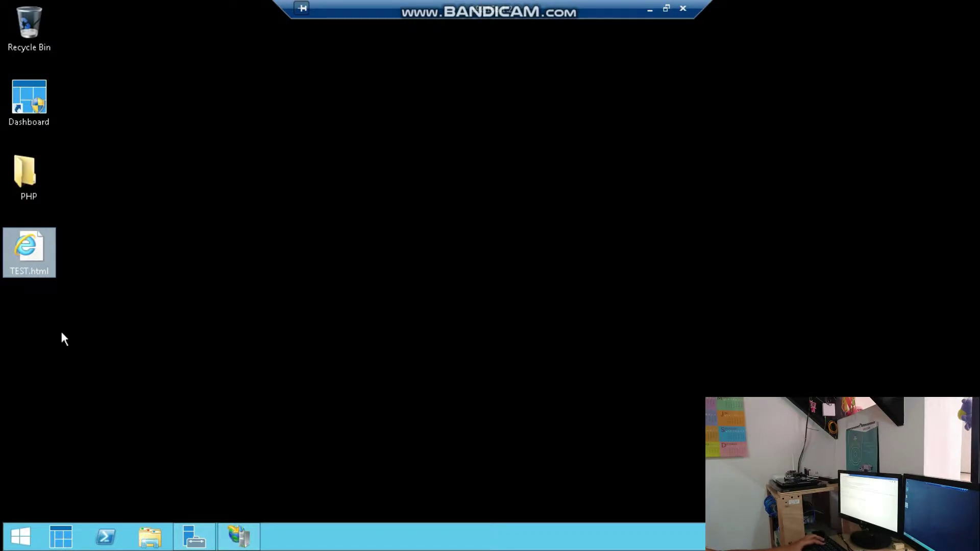
left_click(18, 532)
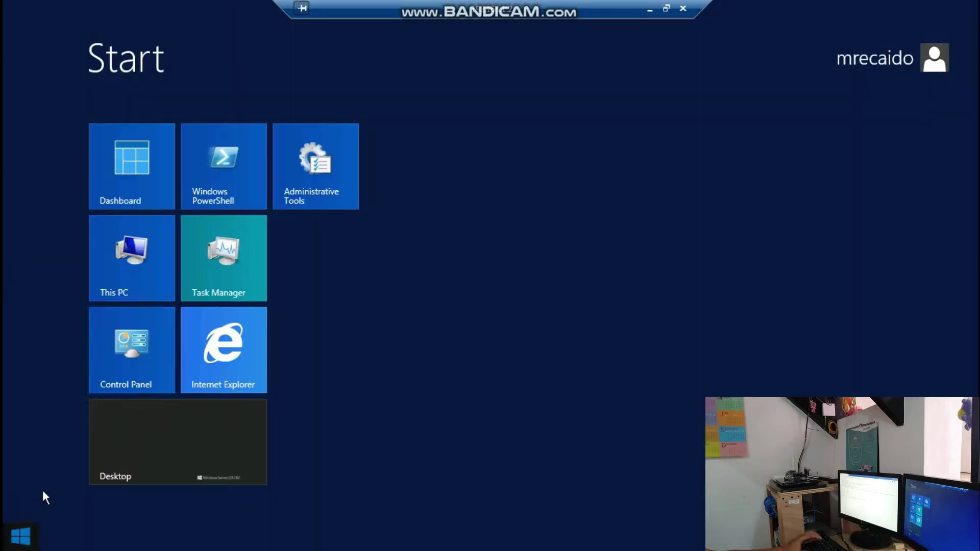
key("super+e")
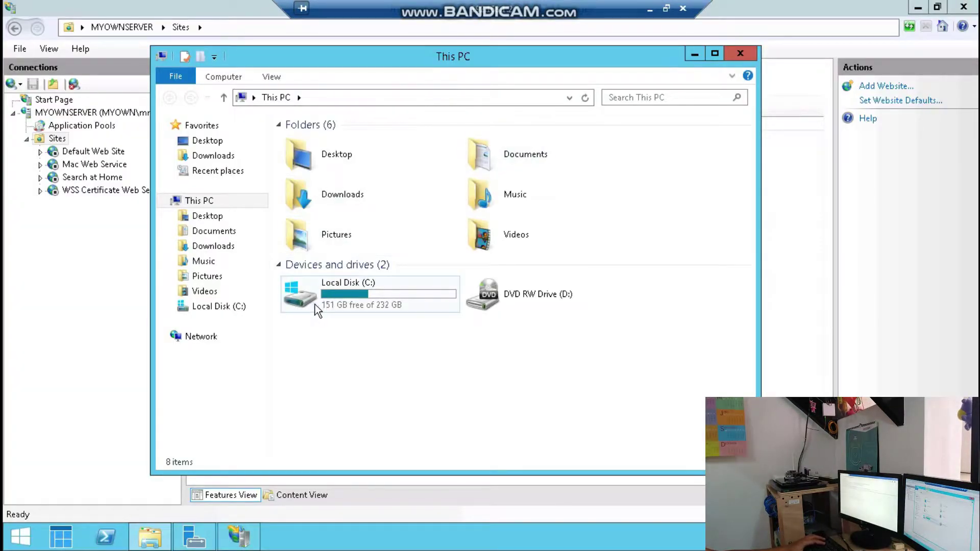
double_click(316, 306)
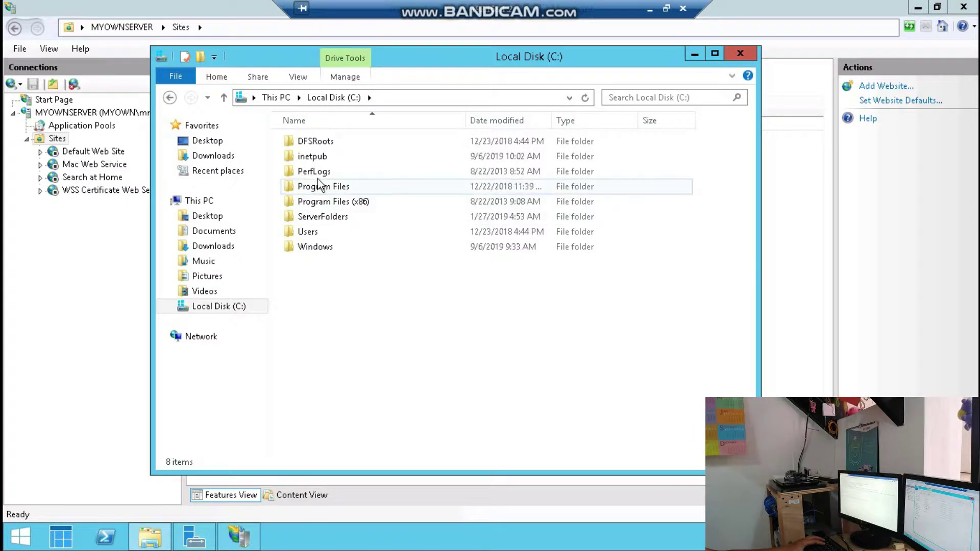
double_click(319, 160)
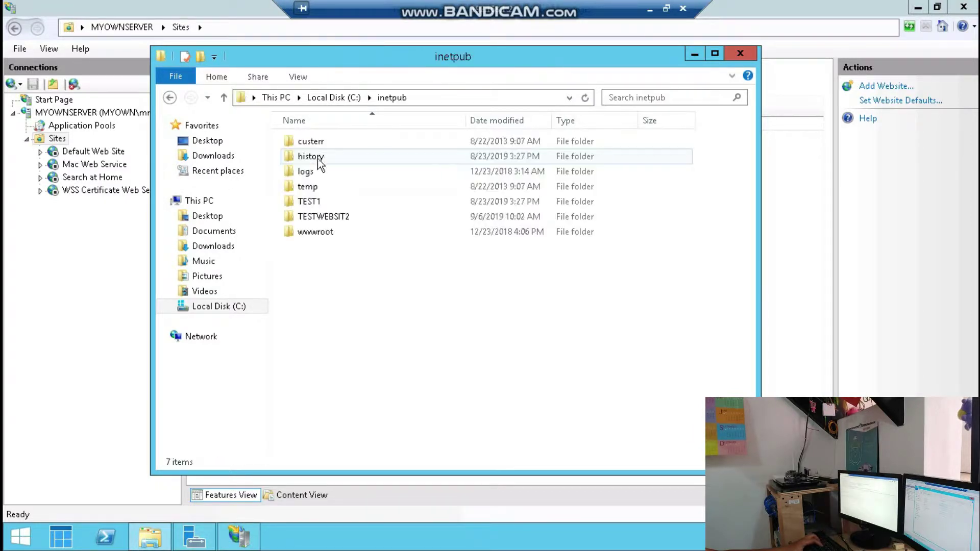
double_click(326, 218)
left_click(516, 98)
key("ctrl+c")
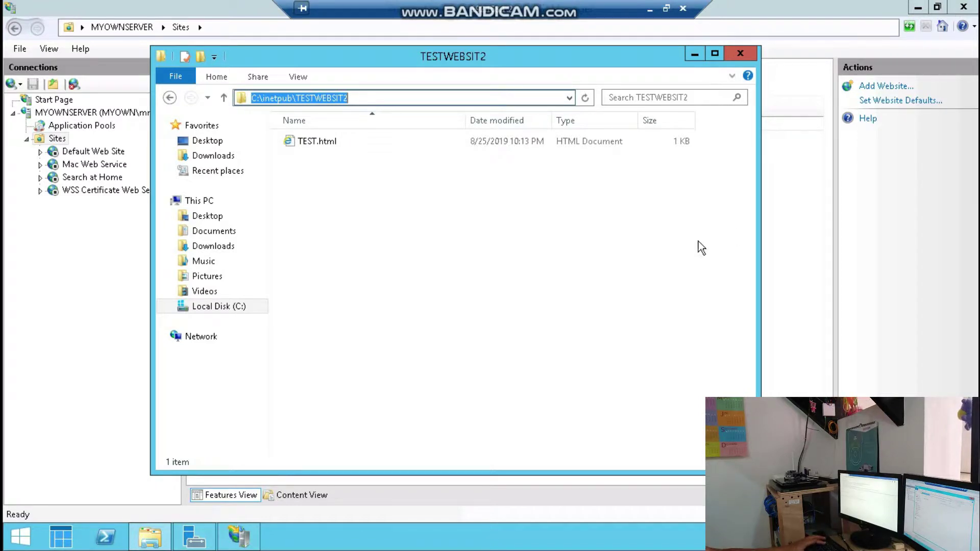
Return to the Add Website dialog and paste C:\inetpub\TESTWEBSIT2 as the physical path.
left_click(237, 535)
left_click(361, 161)
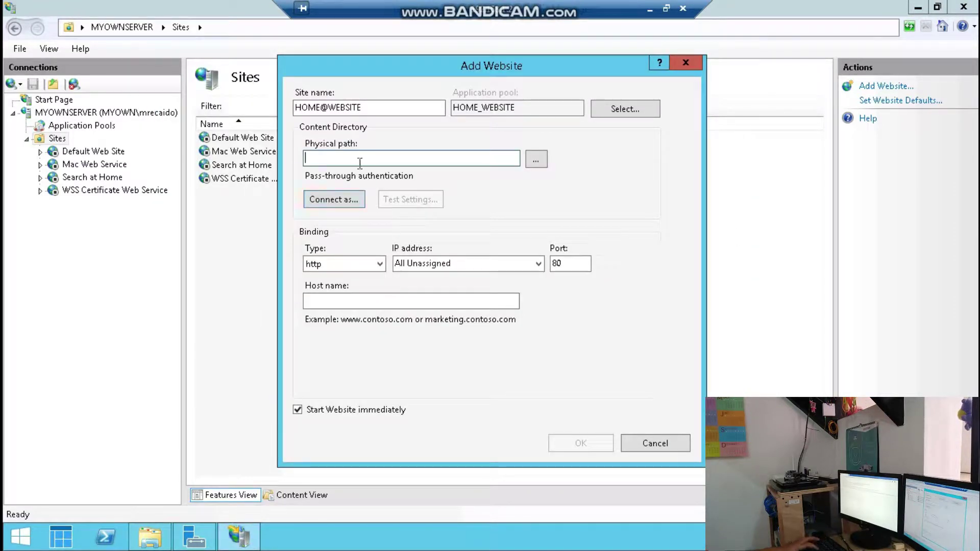
key("ctrl+v")
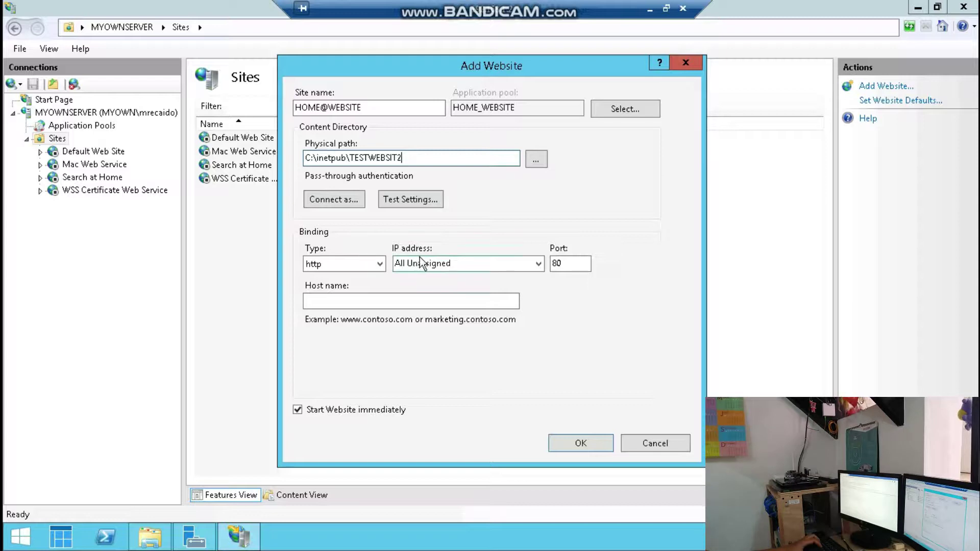
Set the IP address of the website's http binding to 192.168.1.2, leaving the host name empty.
left_click(470, 263)
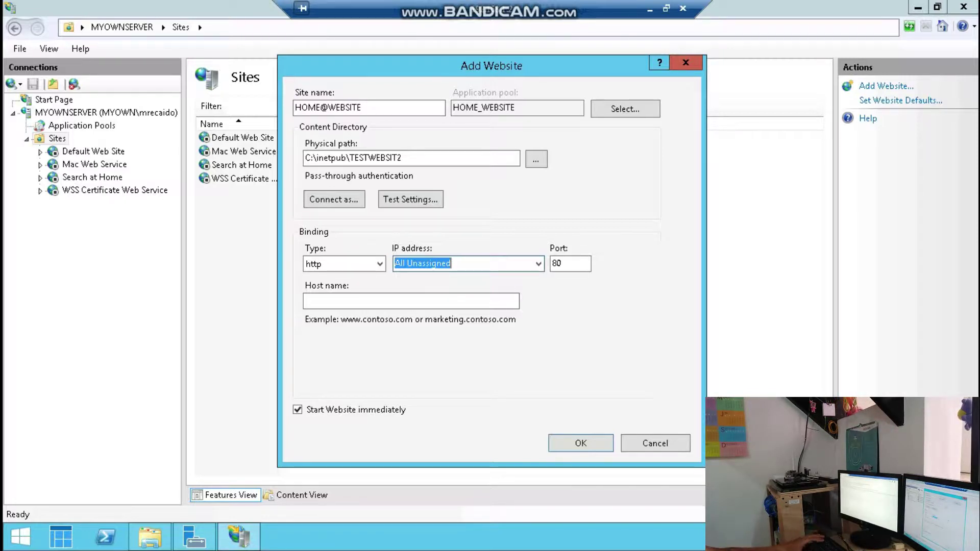
type("192.")
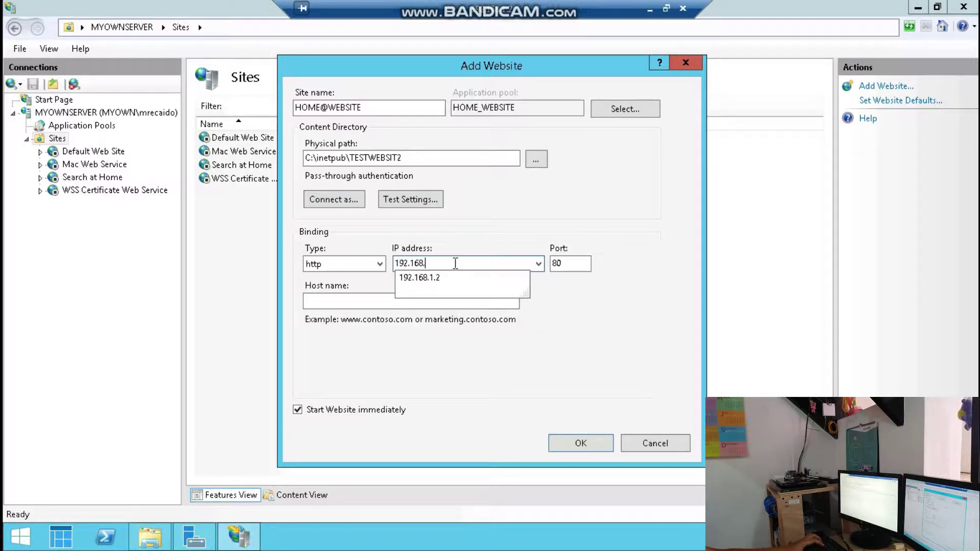
type("168.")
left_click(430, 279)
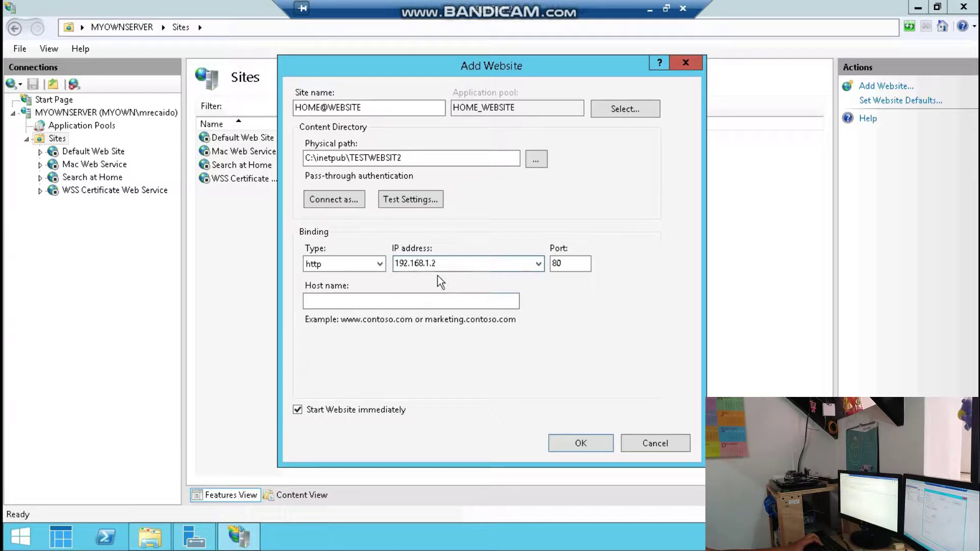
left_click(383, 302)
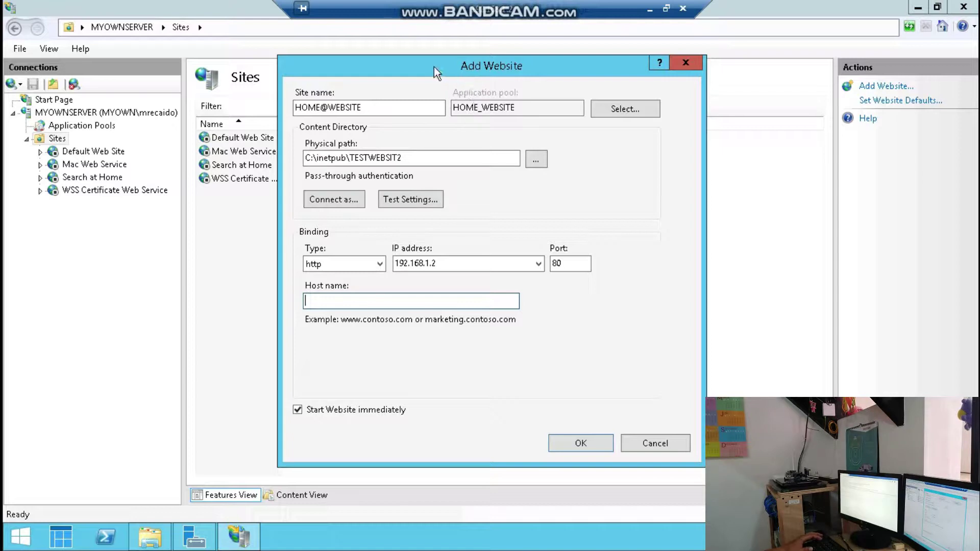
Try to create the website with the site name HOME@WEBSITE.
left_click_drag(432, 68, 388, 52)
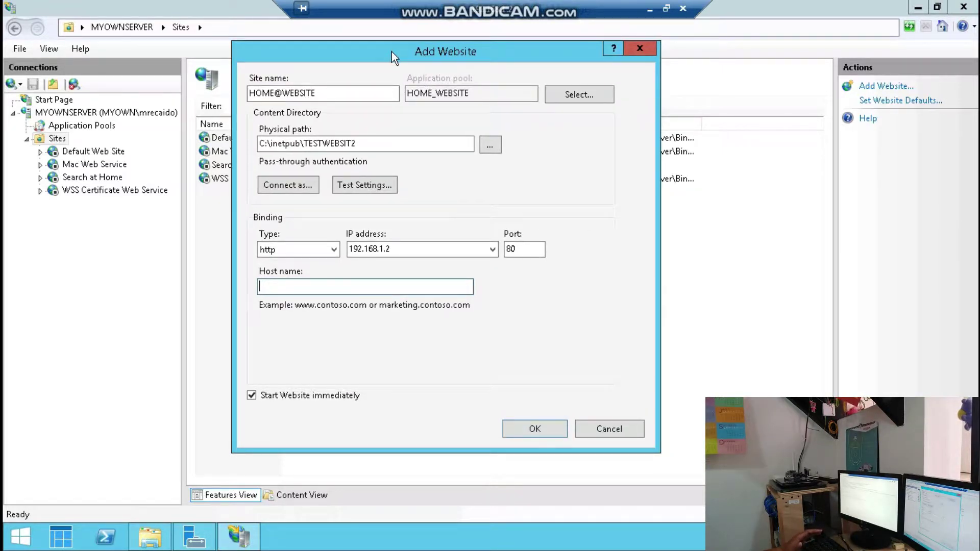
left_click(519, 428)
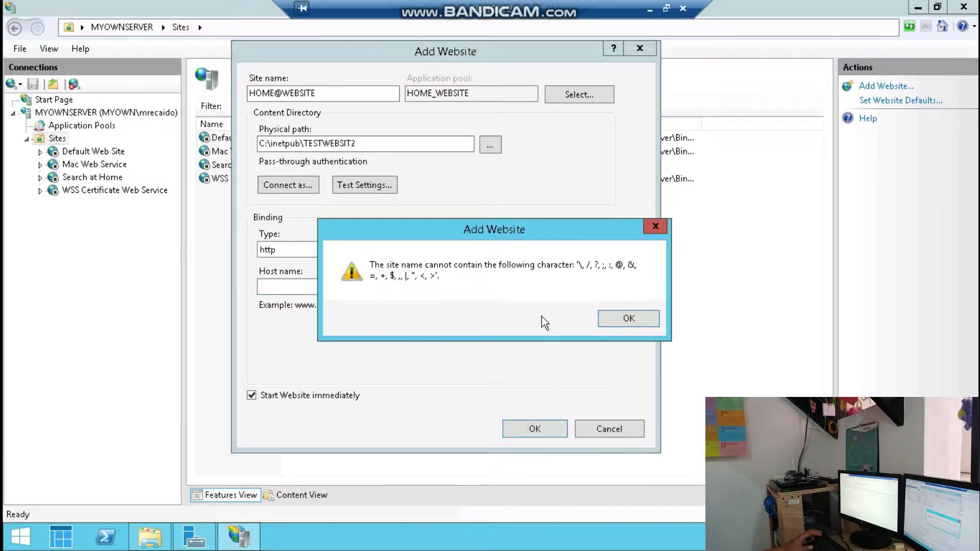
left_click(619, 317)
Change the site name to HOME1WEBSITE, create the website and select it under Sites.
left_click(315, 94)
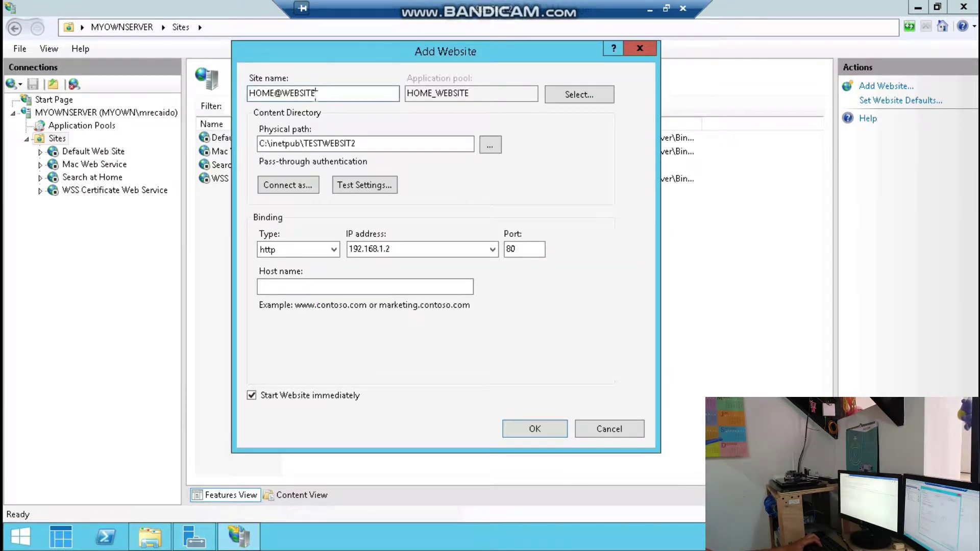
left_click(285, 94)
key("BackSpace")
type("1")
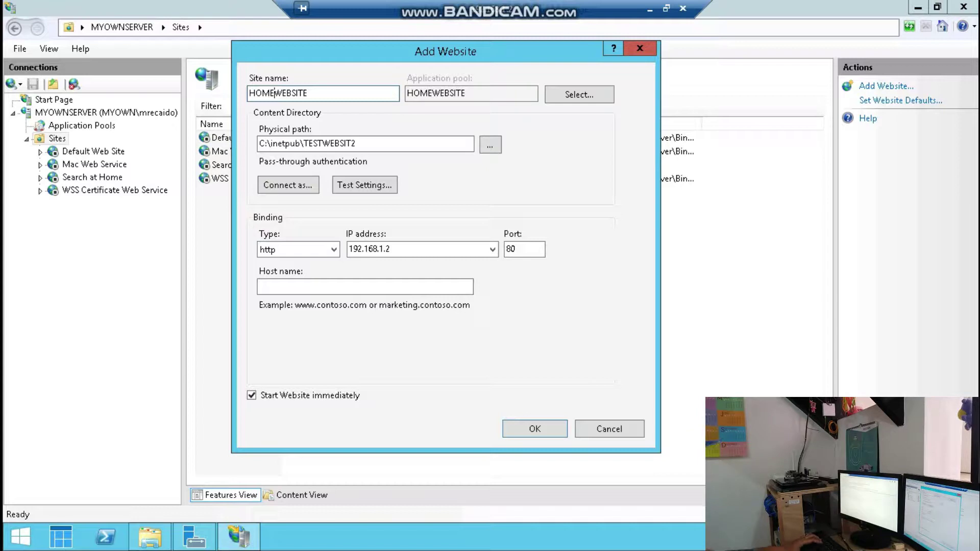
left_click(518, 431)
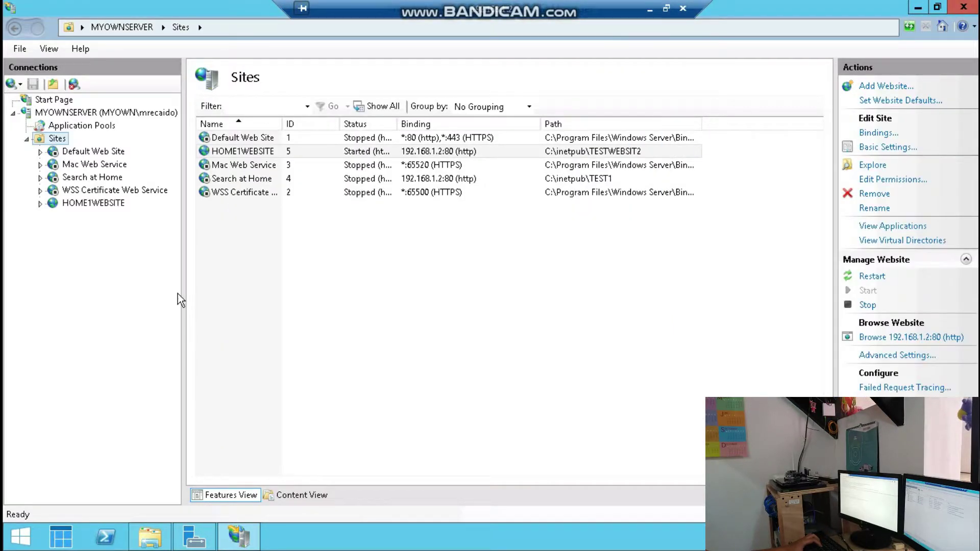
left_click(87, 202)
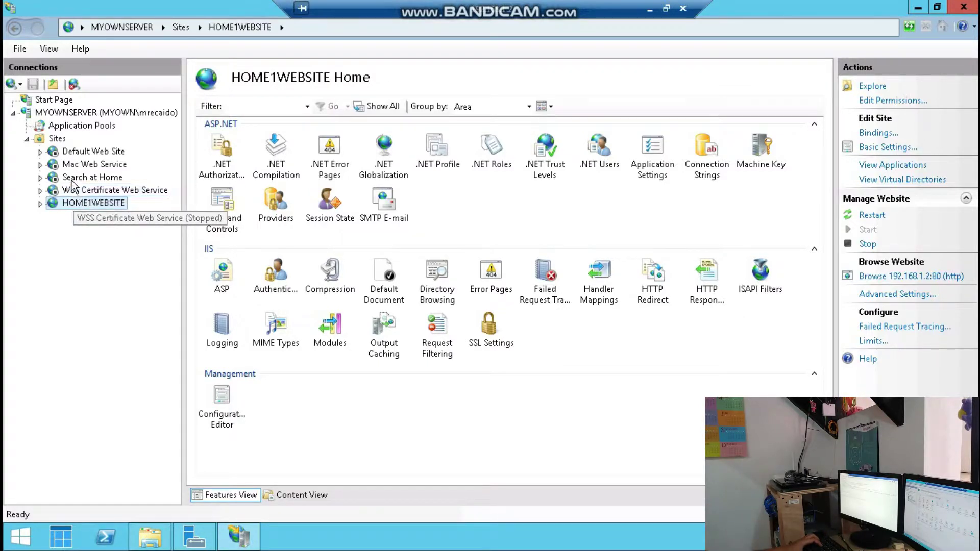
Go through the sites listed under Sites to compare which are stopped or running, and finish on HOME1WEBSITE.
key("Up")
key("Up")
key("Up")
key("Up")
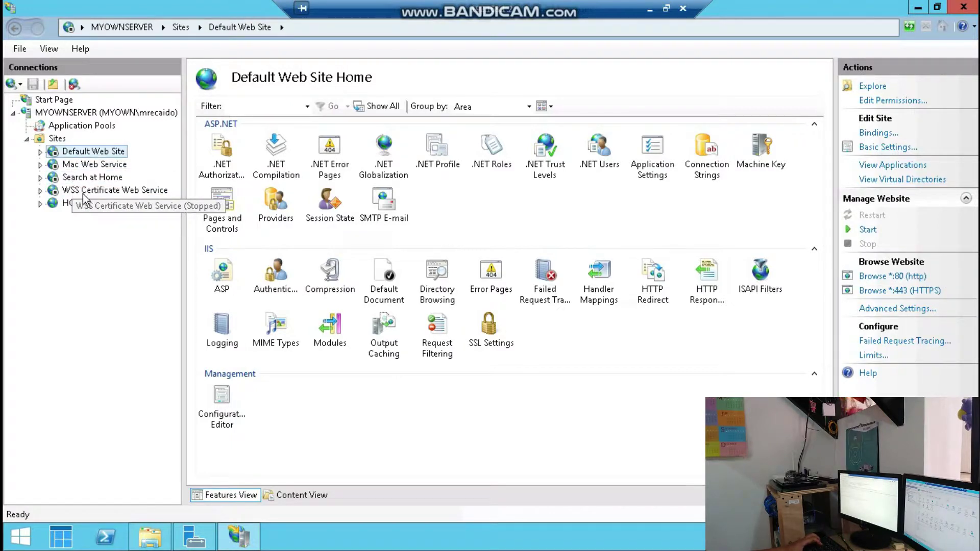
left_click(72, 204)
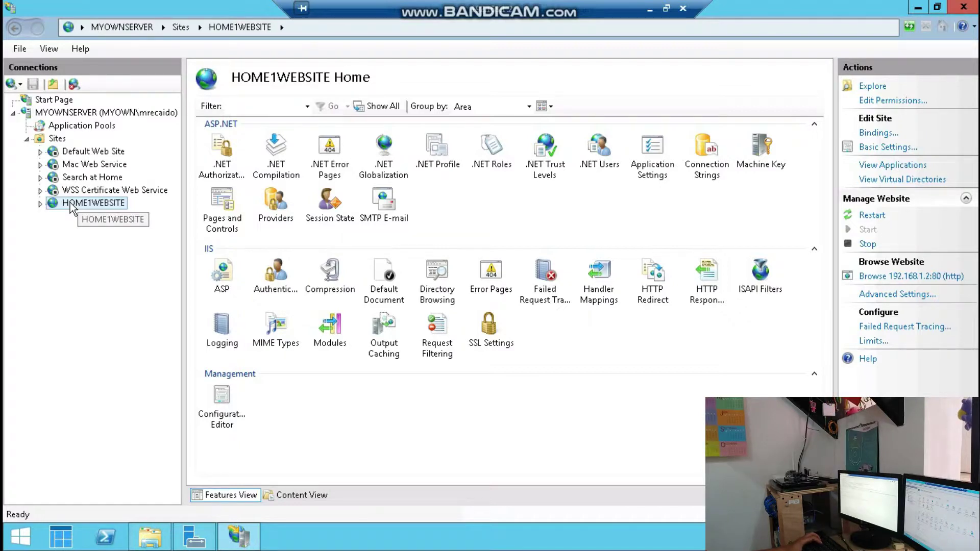
left_click(87, 153)
left_click(84, 177)
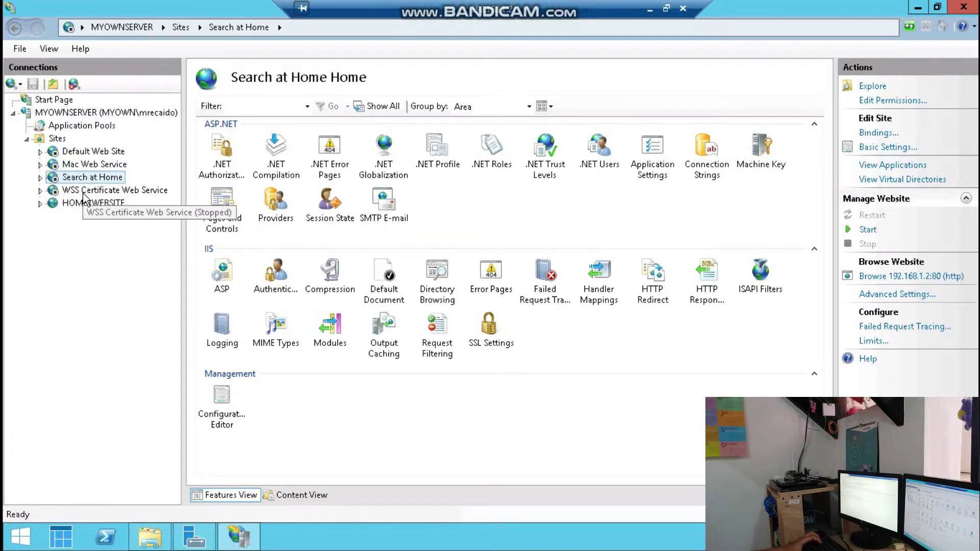
left_click(84, 190)
left_click(84, 204)
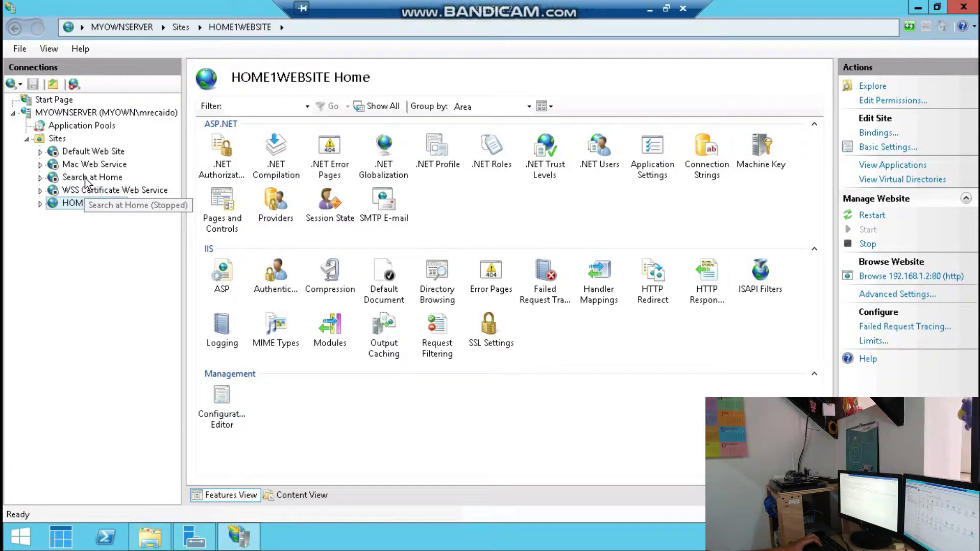
left_click(83, 190)
left_click(82, 177)
left_click(80, 164)
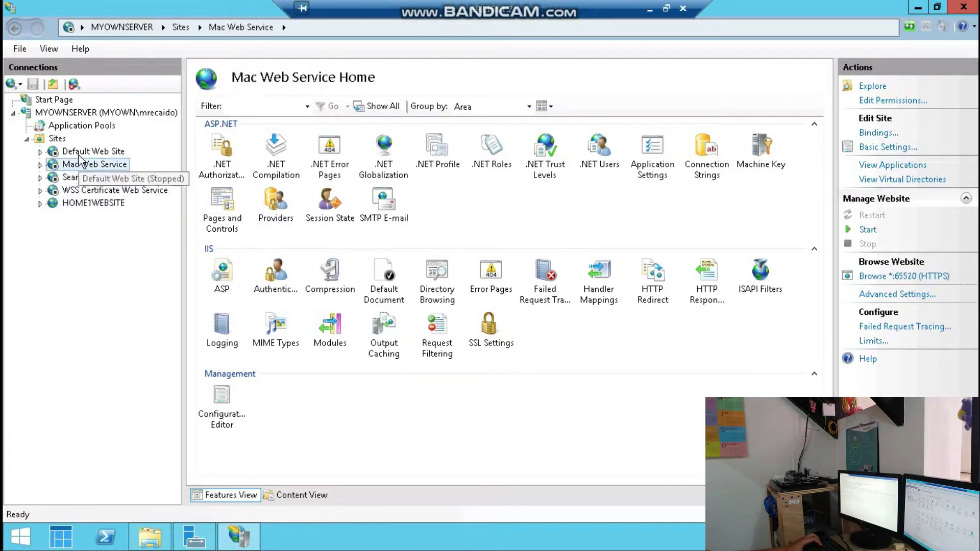
left_click(79, 153)
left_click(74, 203)
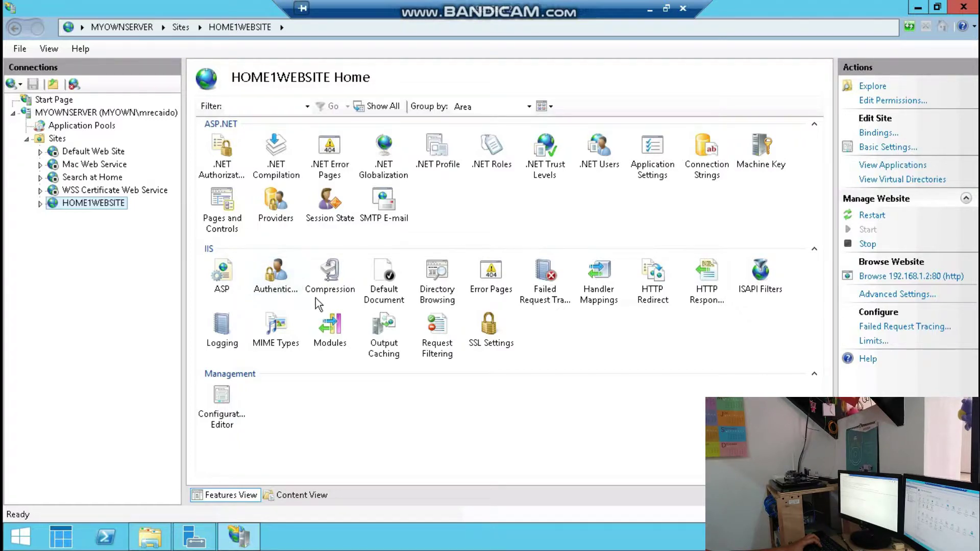
Open the Default Document feature of HOME1WEBSITE and go through the default file names in its list.
left_click(377, 283)
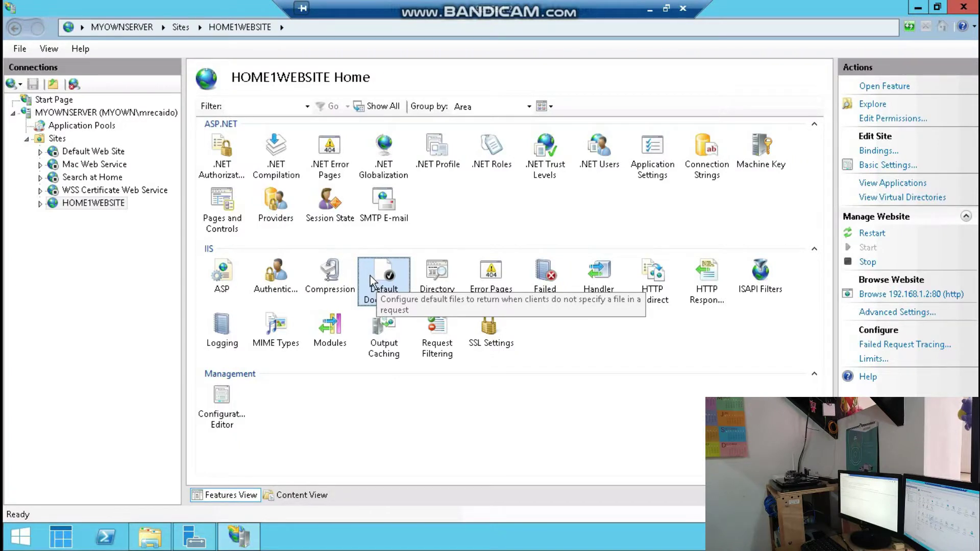
right_click(369, 274)
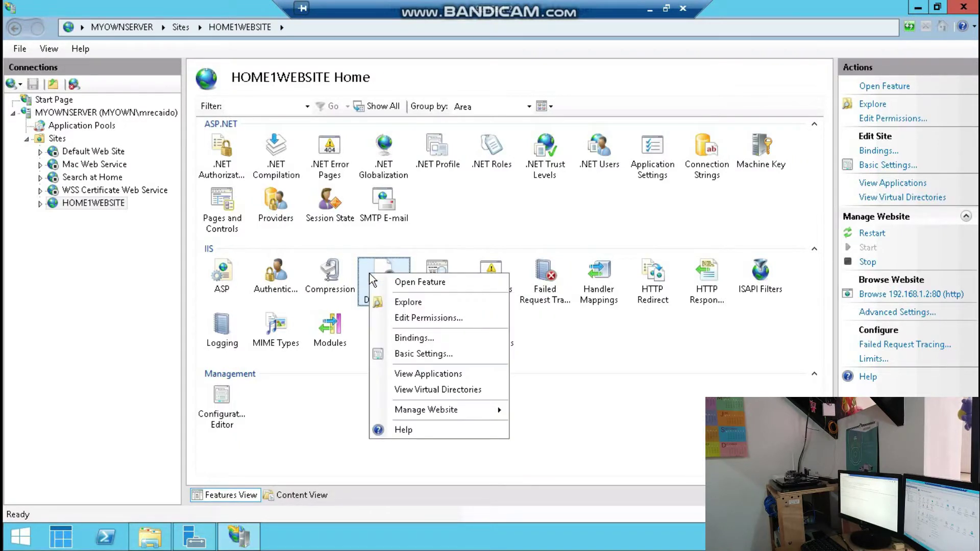
left_click(394, 282)
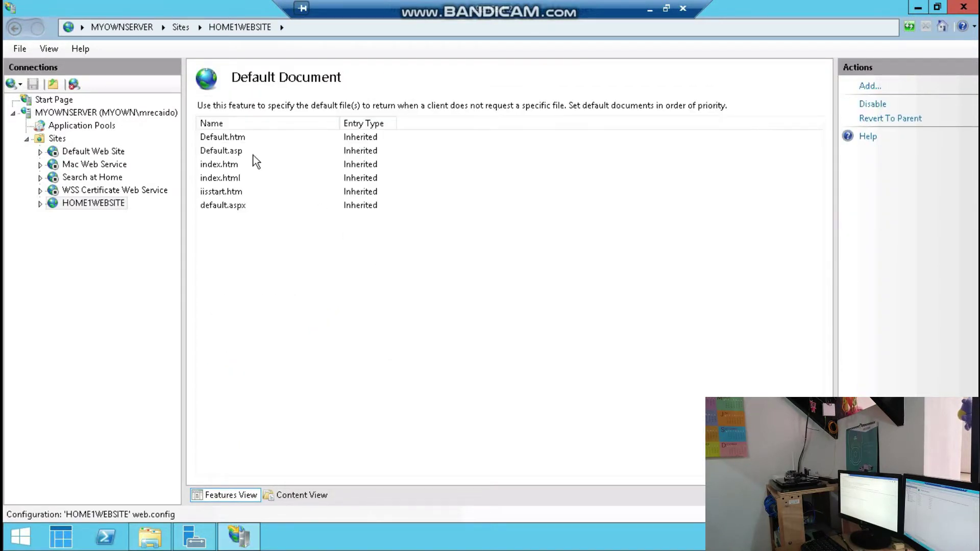
left_click(220, 205)
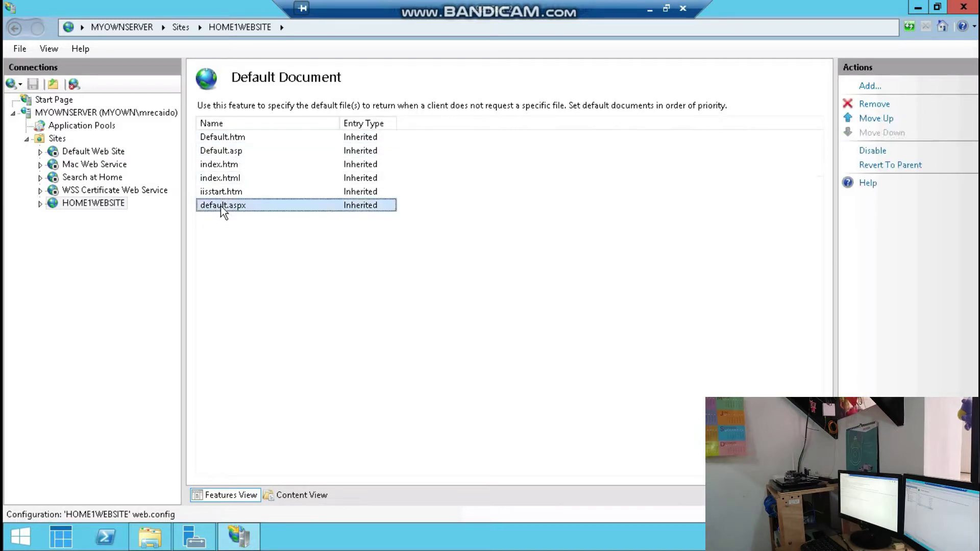
left_click(222, 182)
left_click(224, 163)
left_click(225, 151)
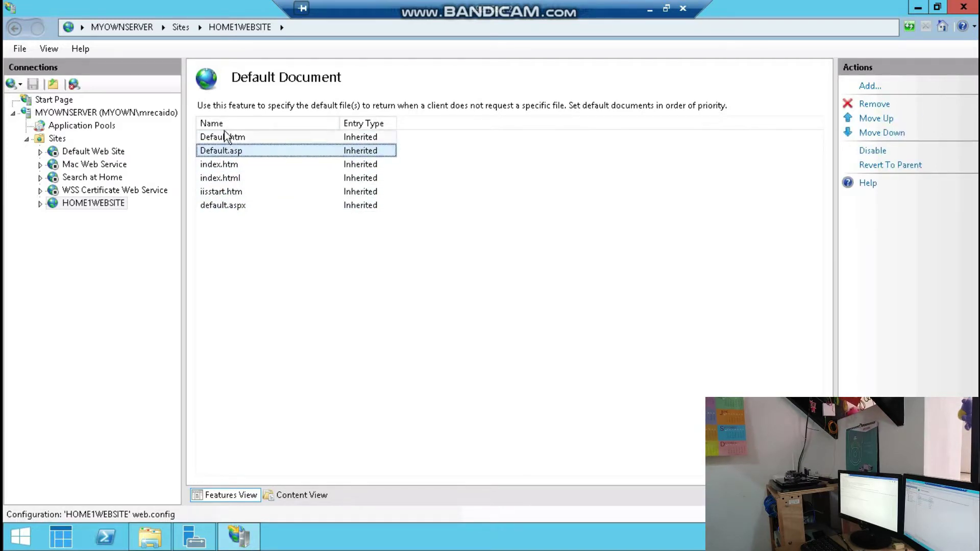
left_click(223, 168)
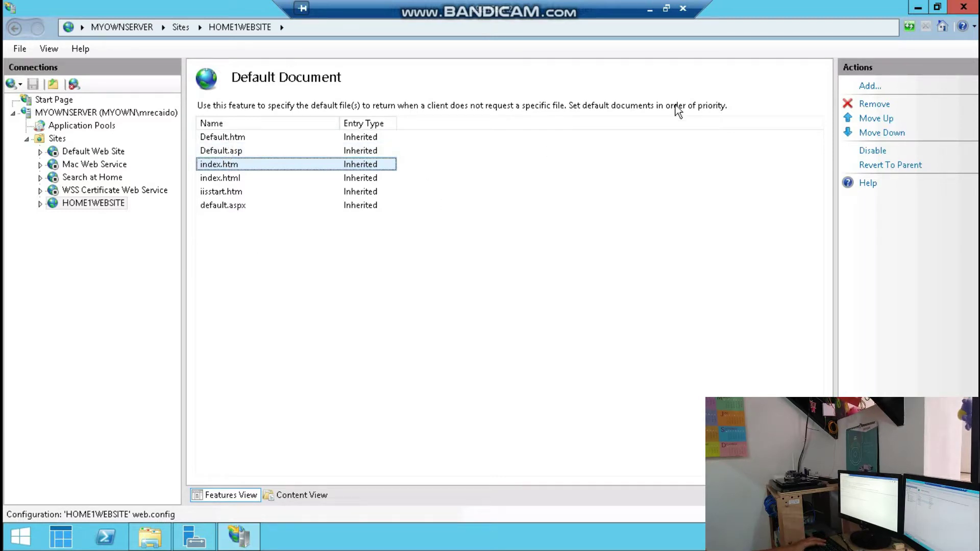
Check the name of the HTML file in the TESTWEBSIT2 folder and compare it with the default document list.
left_click(917, 7)
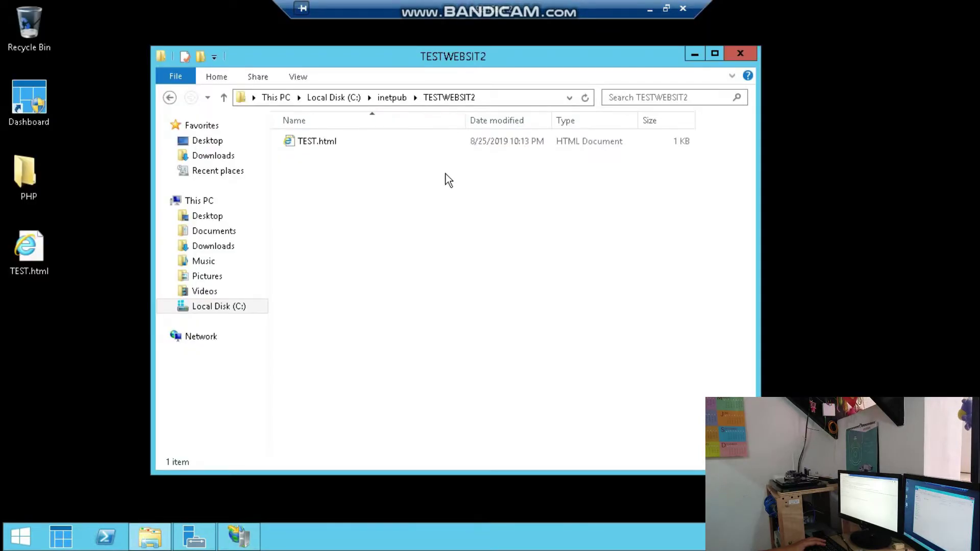
left_click(318, 145)
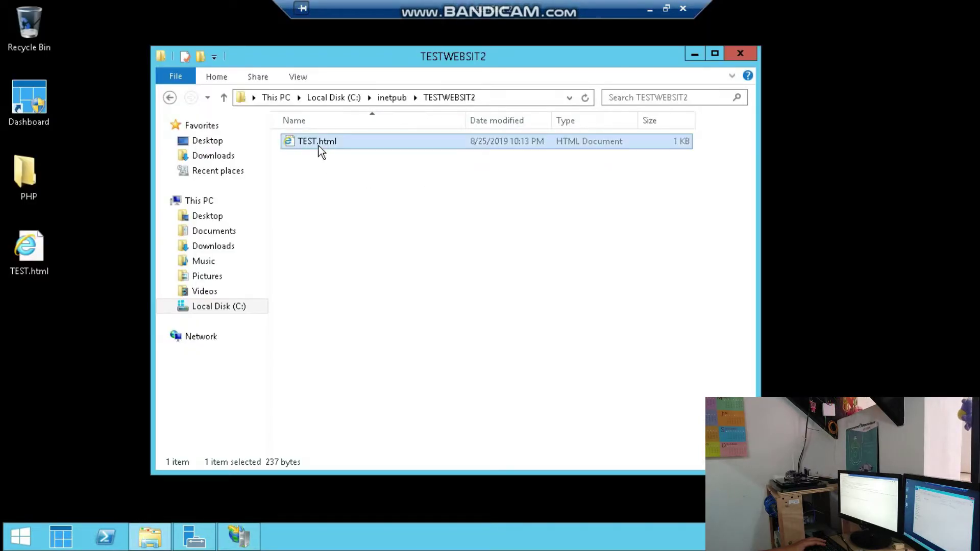
left_click(238, 536)
left_click(290, 309)
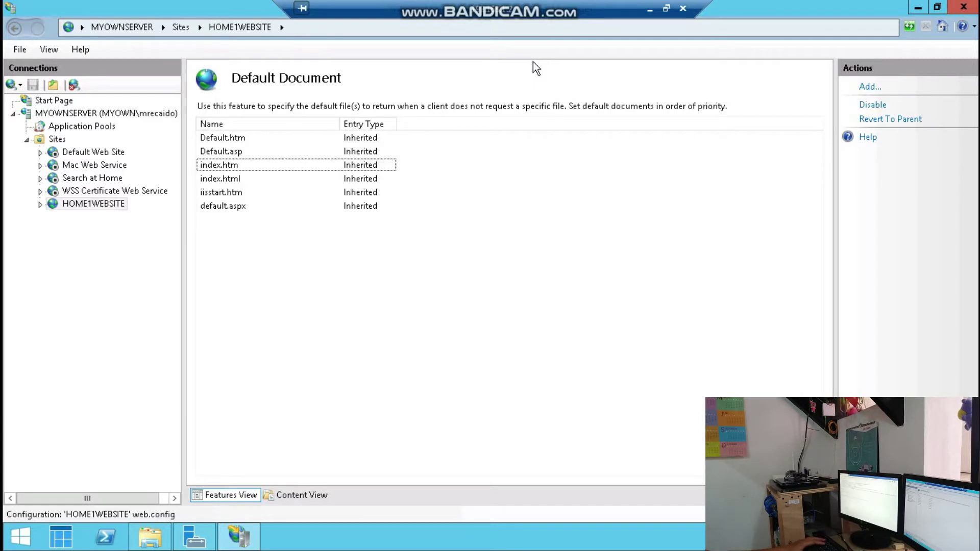
Copy the full file name TEST.html, including its extension, from the file in the TESTWEBSIT2 folder.
left_click(915, 11)
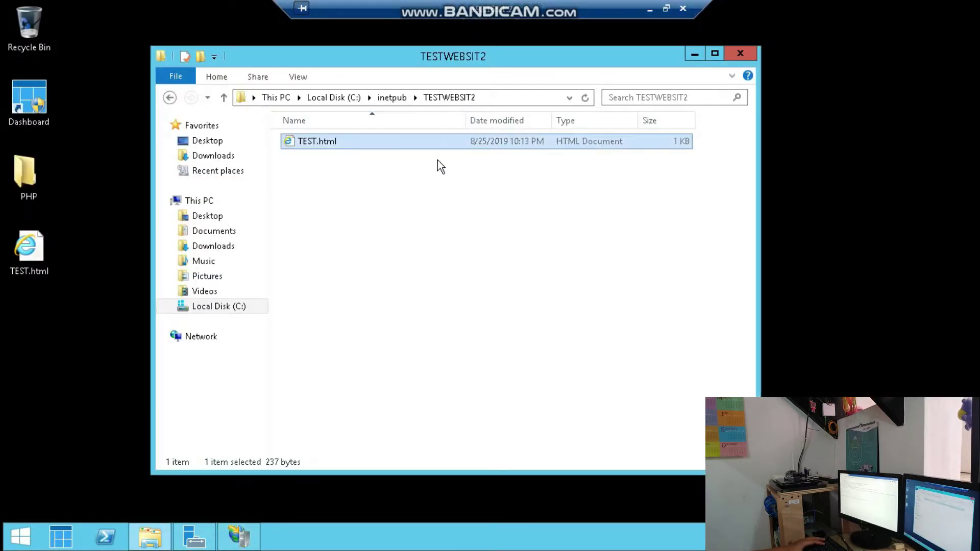
right_click(308, 145)
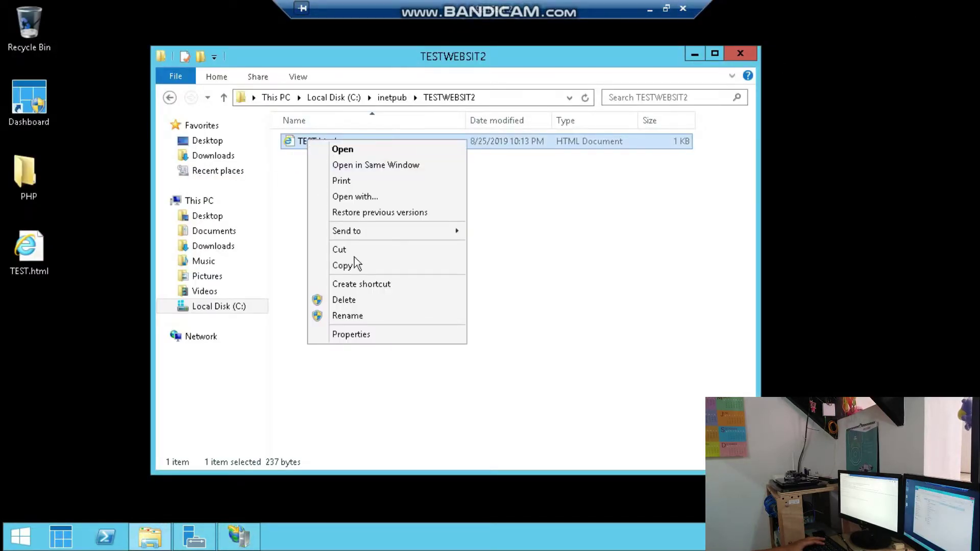
left_click(298, 177)
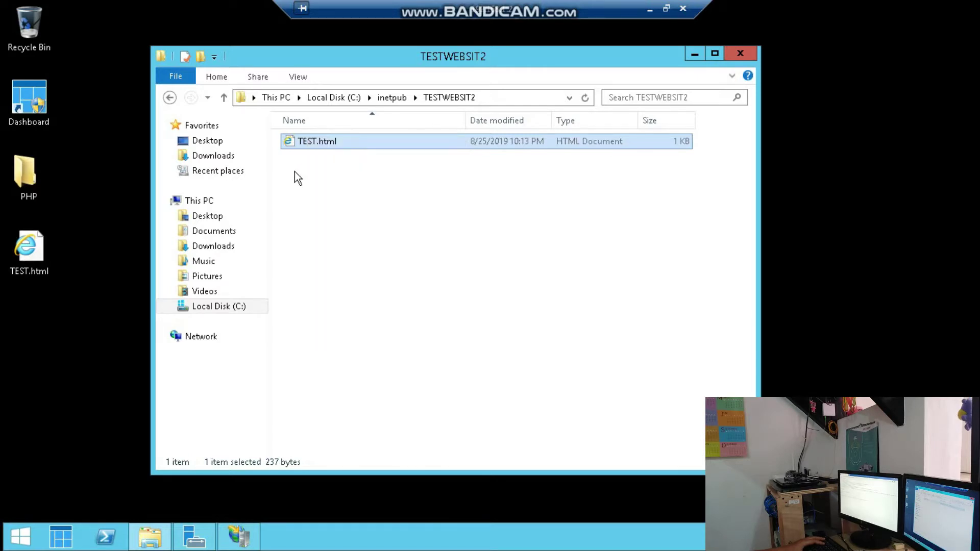
right_click(324, 144)
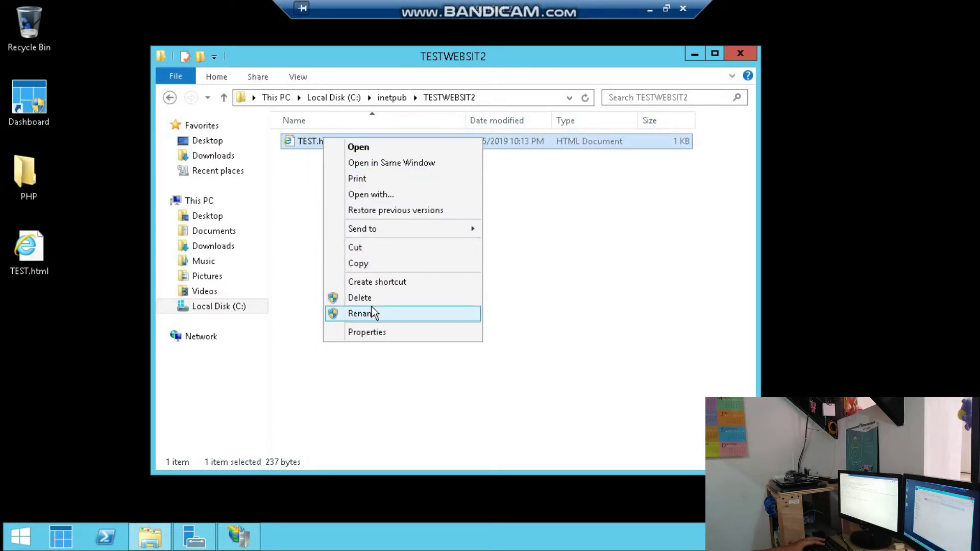
left_click(374, 314)
left_click(339, 143)
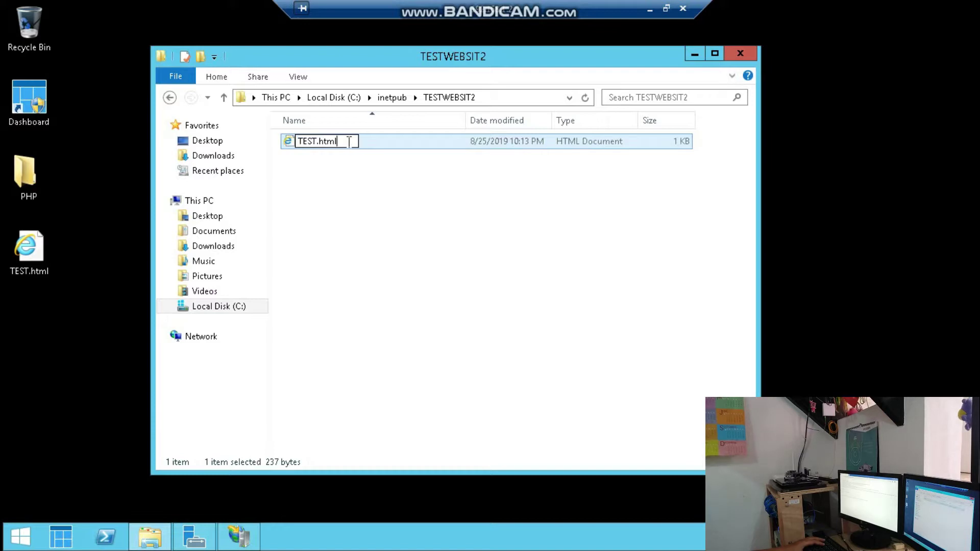
left_click_drag(338, 143, 300, 144)
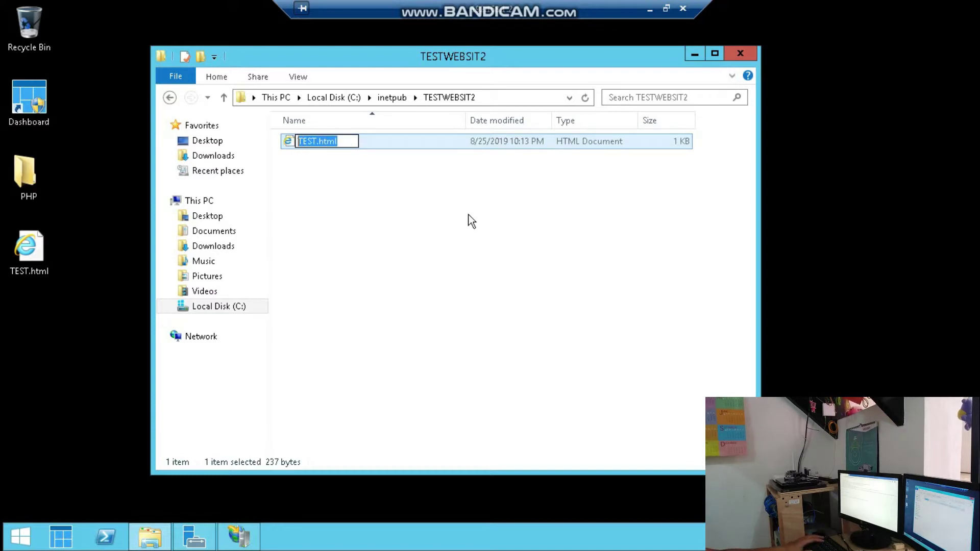
Switch back to IIS Manager and add TEST.html as a default document for HOME1WEBSITE.
left_click(250, 536)
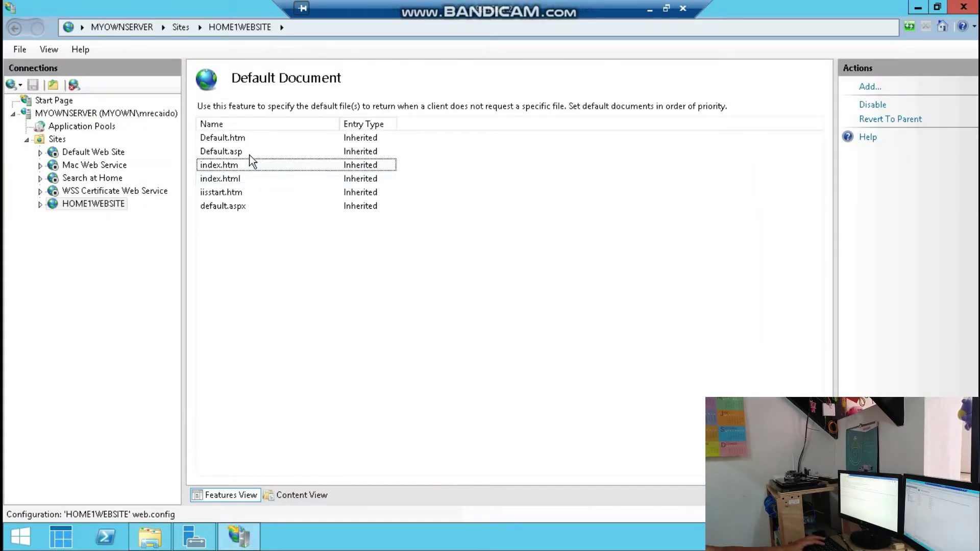
right_click(265, 260)
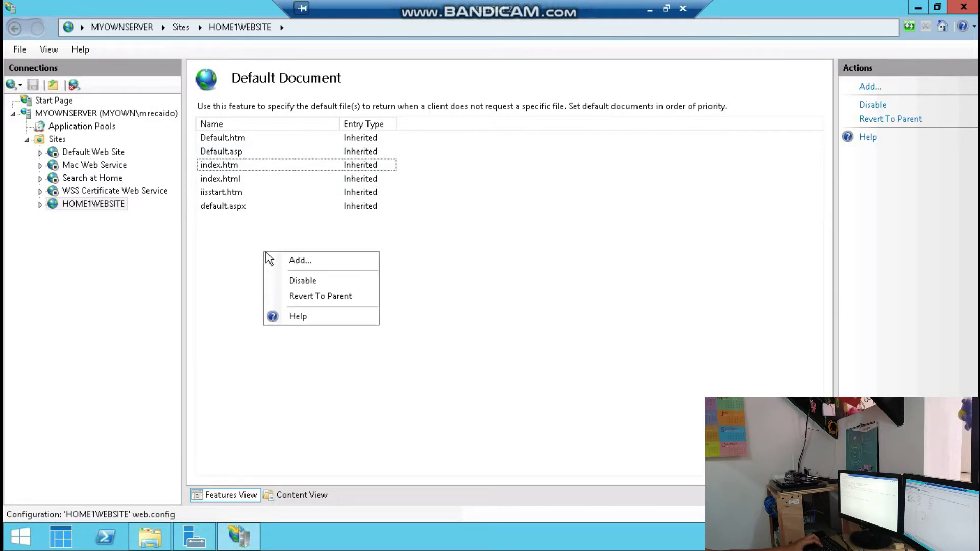
left_click(289, 258)
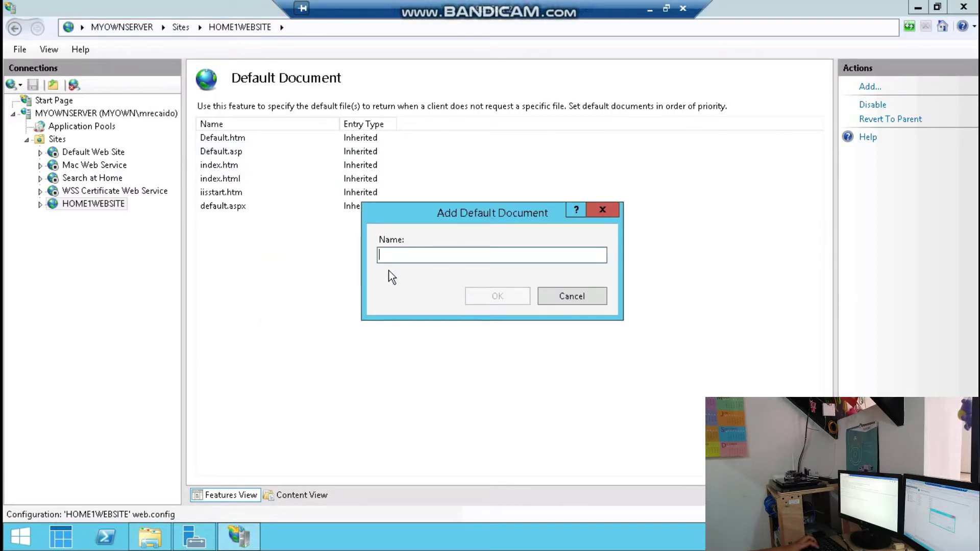
type("TEST.html")
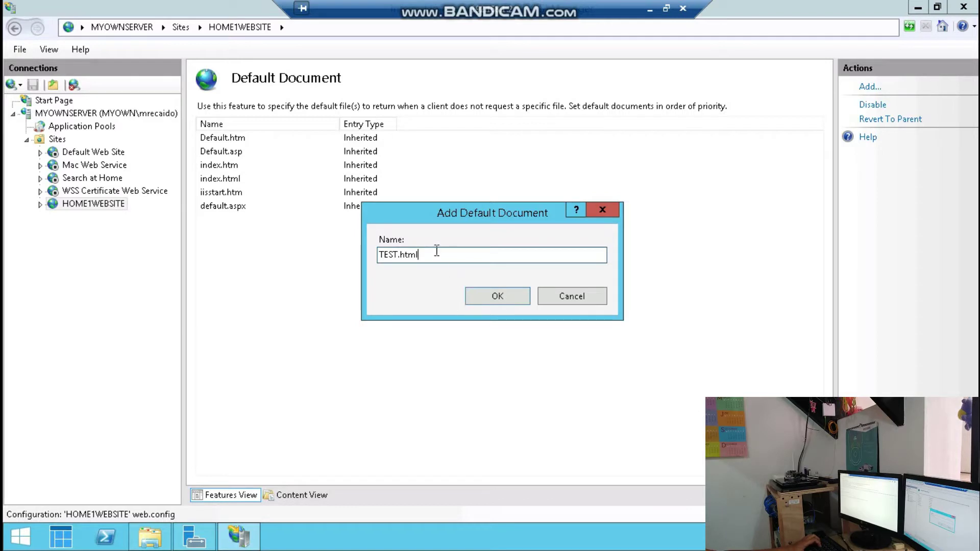
left_click(485, 297)
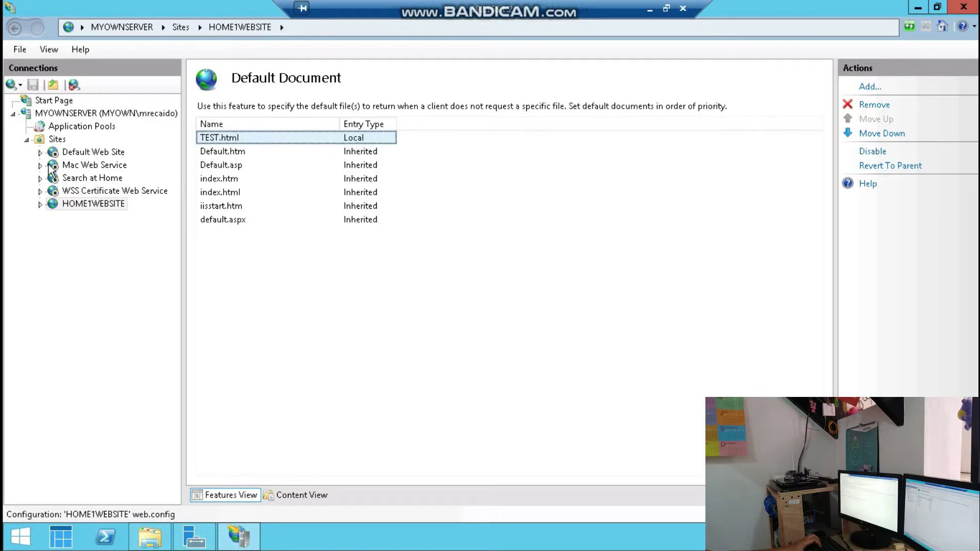
Return to the HOME1WEBSITE home page, restart the website and select it again under Sites.
left_click(79, 204)
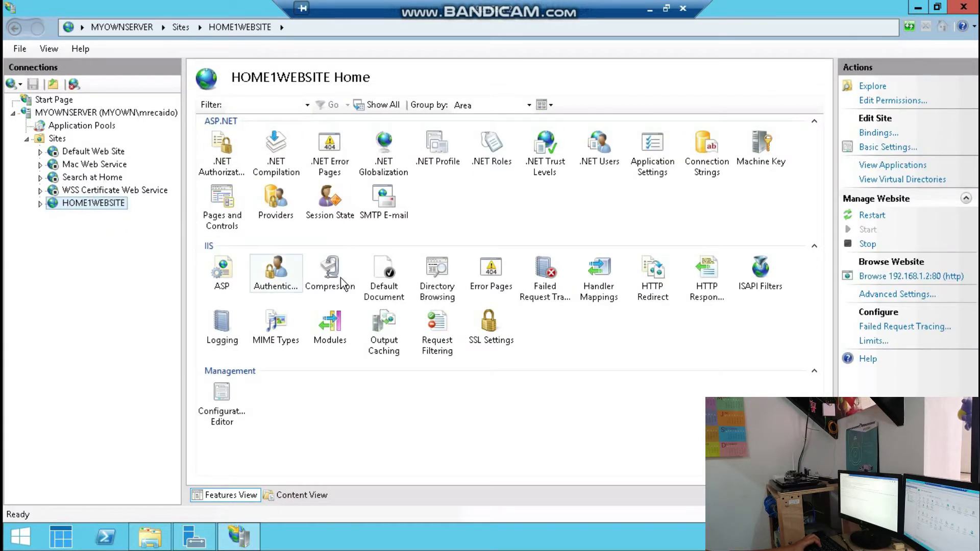
left_click(379, 276)
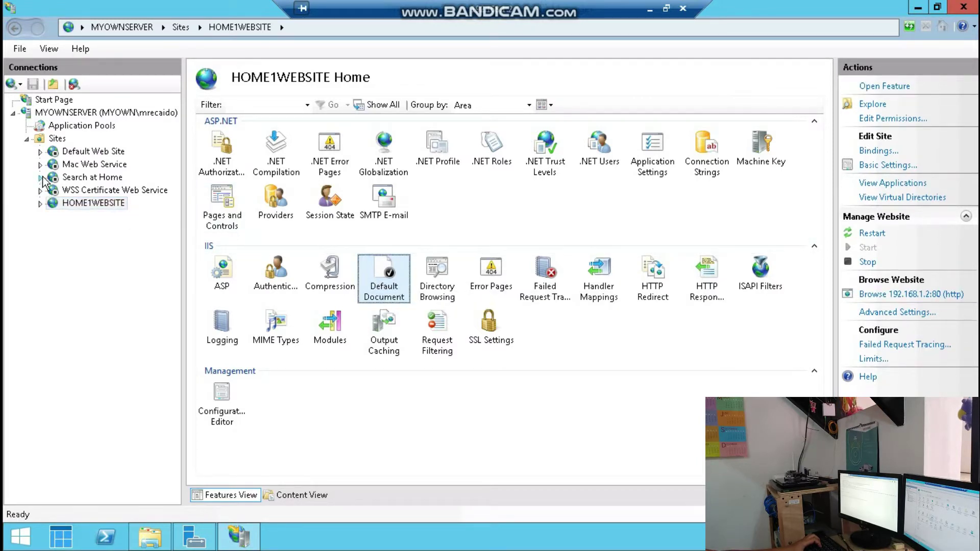
left_click(66, 203)
right_click(67, 204)
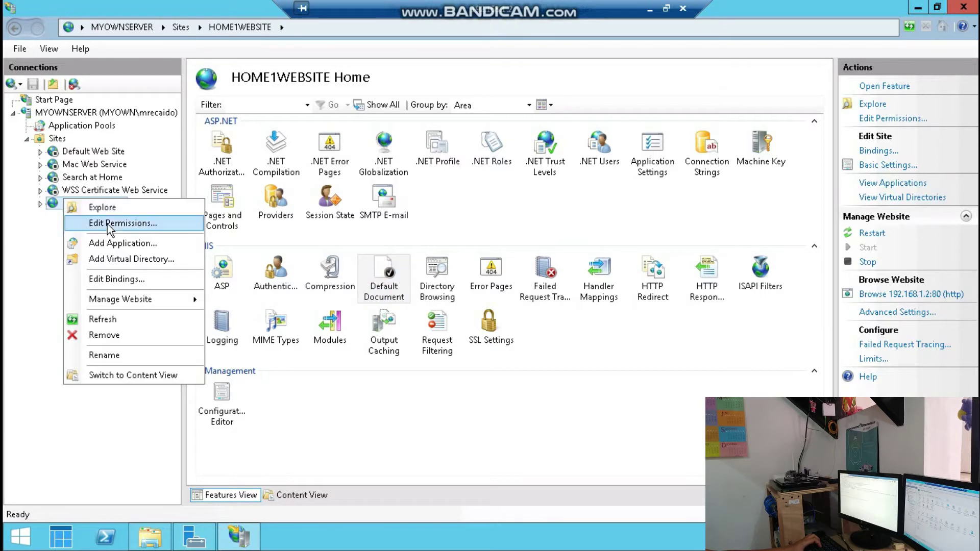
mouse_move(129, 304)
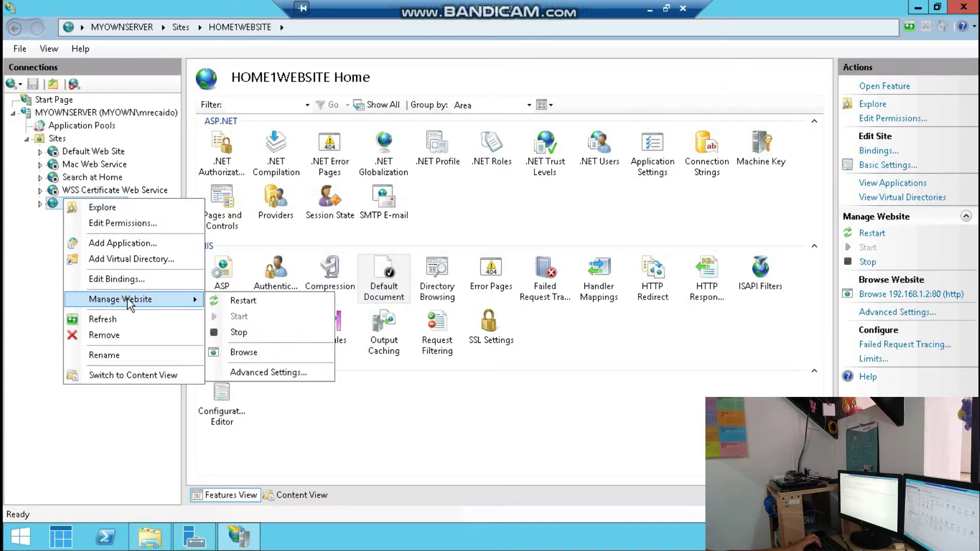
left_click(243, 302)
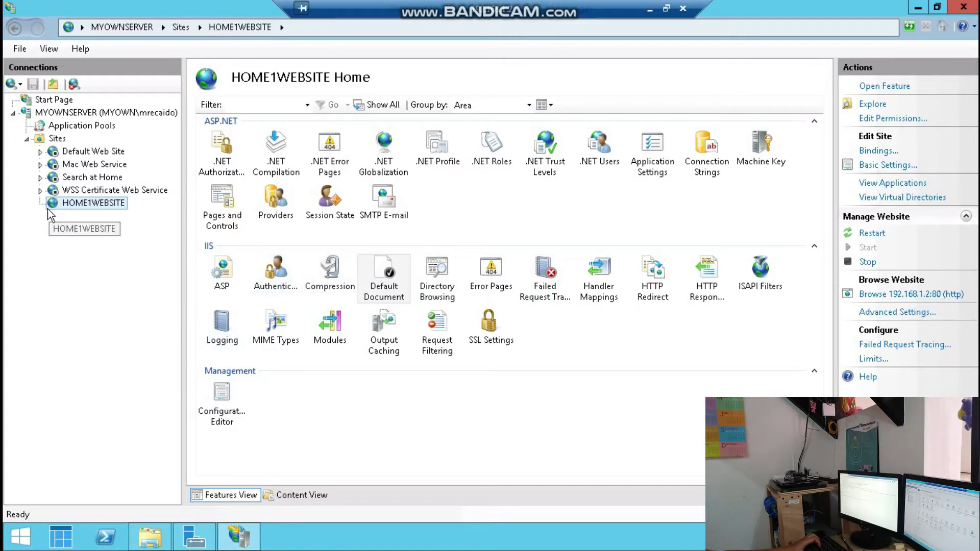
left_click(77, 190)
left_click(84, 204)
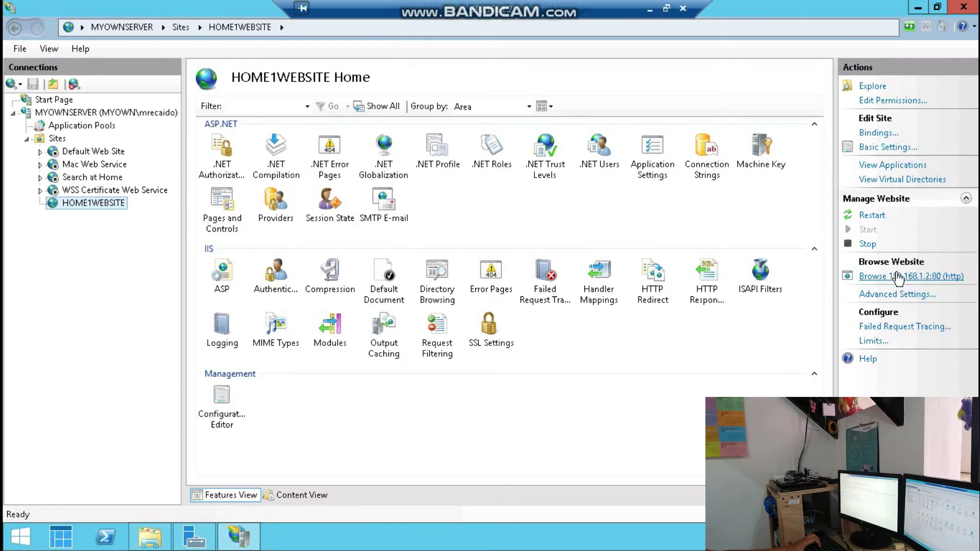
Minimize the remote server session, switch to the local Chrome incognito window and open a new tab.
left_click(649, 15)
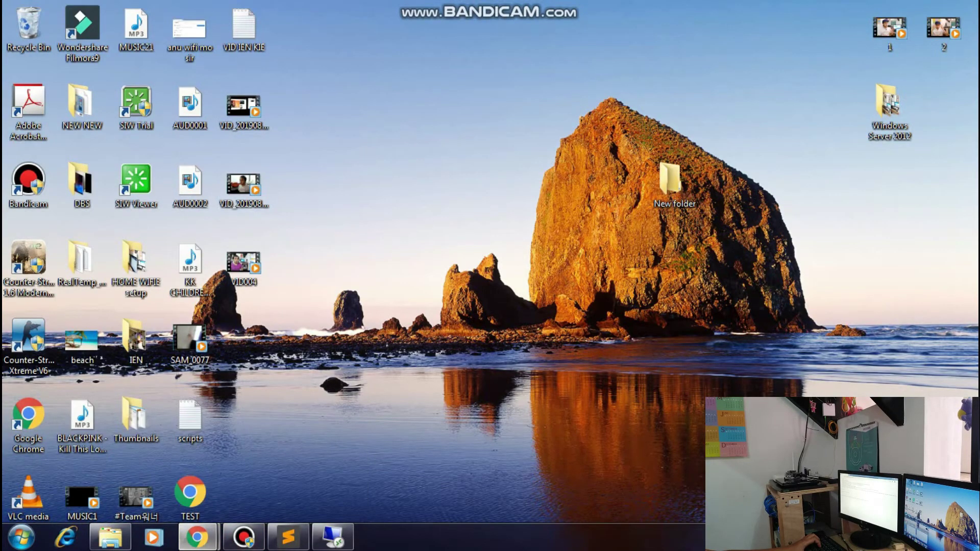
mouse_move(196, 537)
left_click(252, 479)
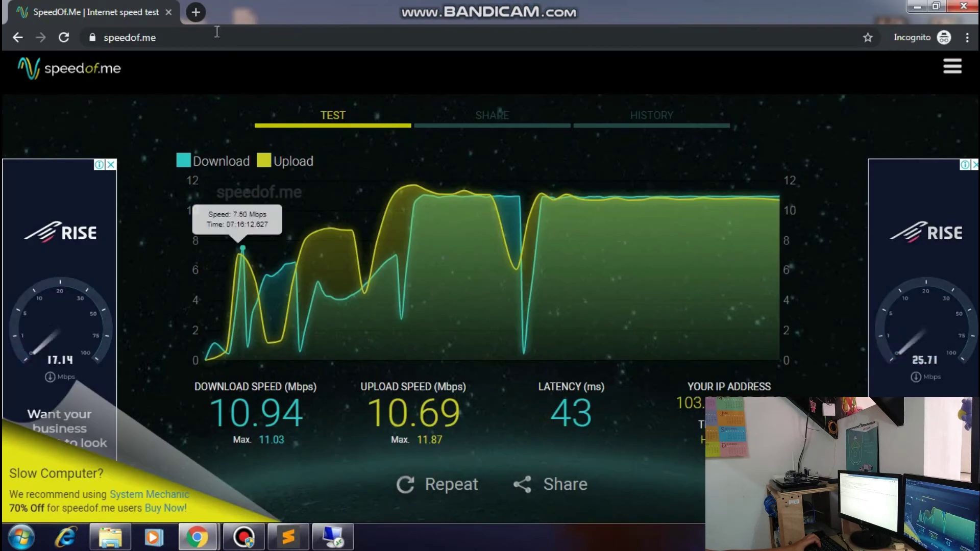
left_click(196, 13)
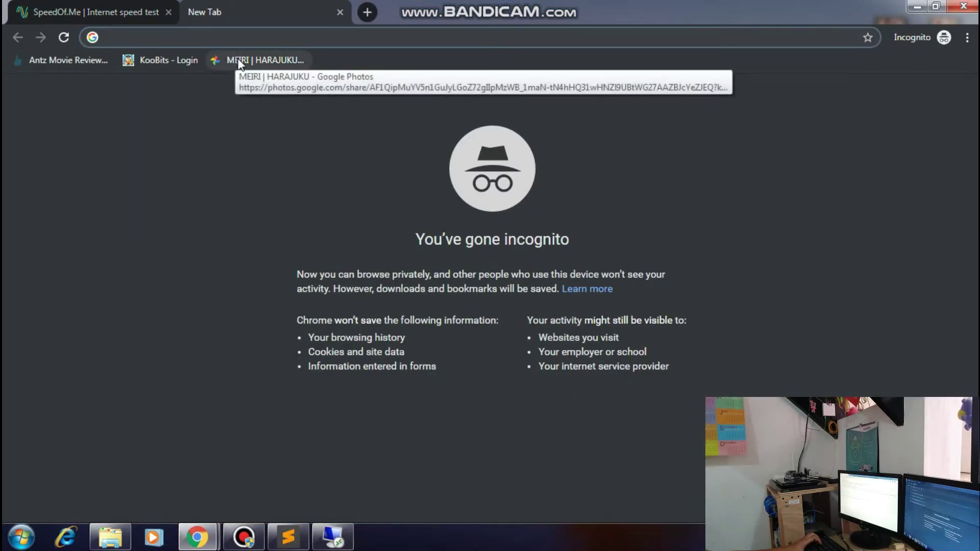
type("192.168.")
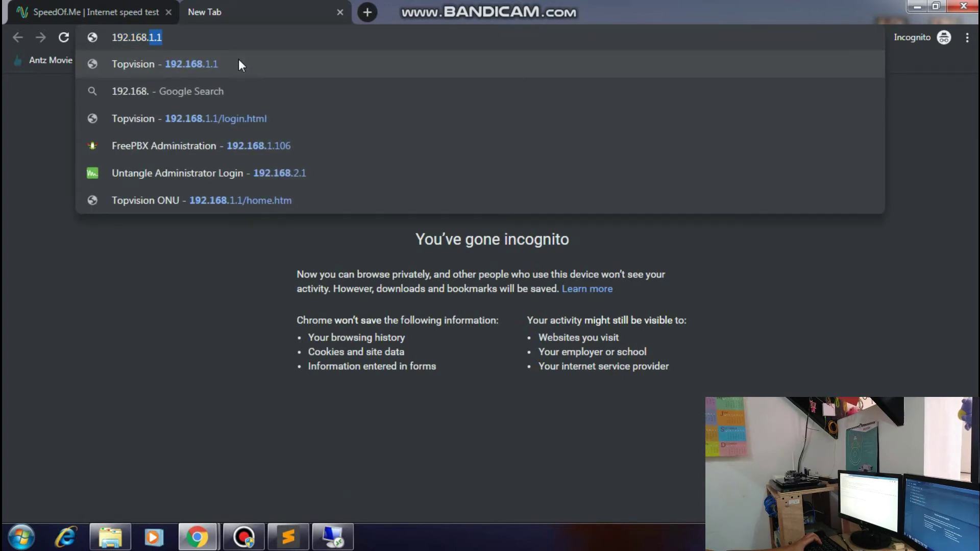
type("1.")
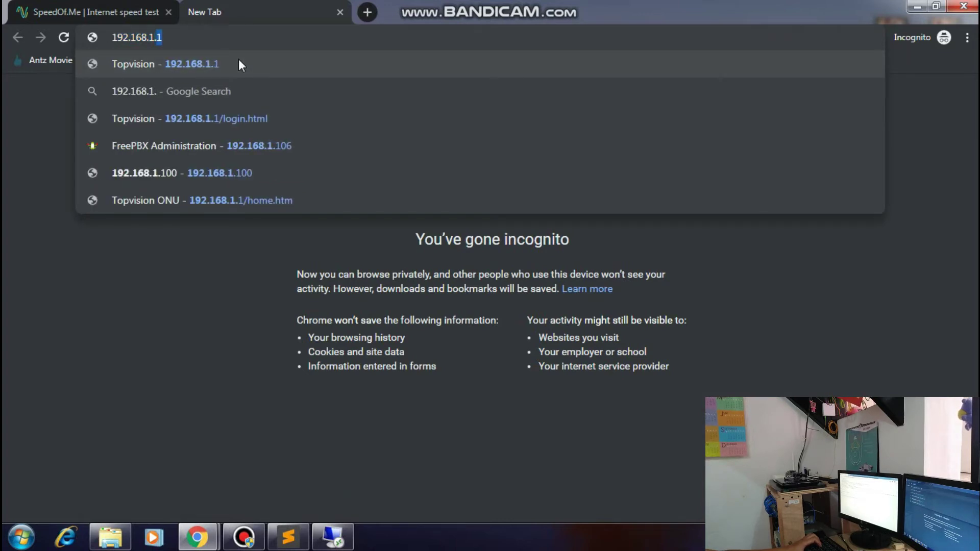
type("1")
key("Return")
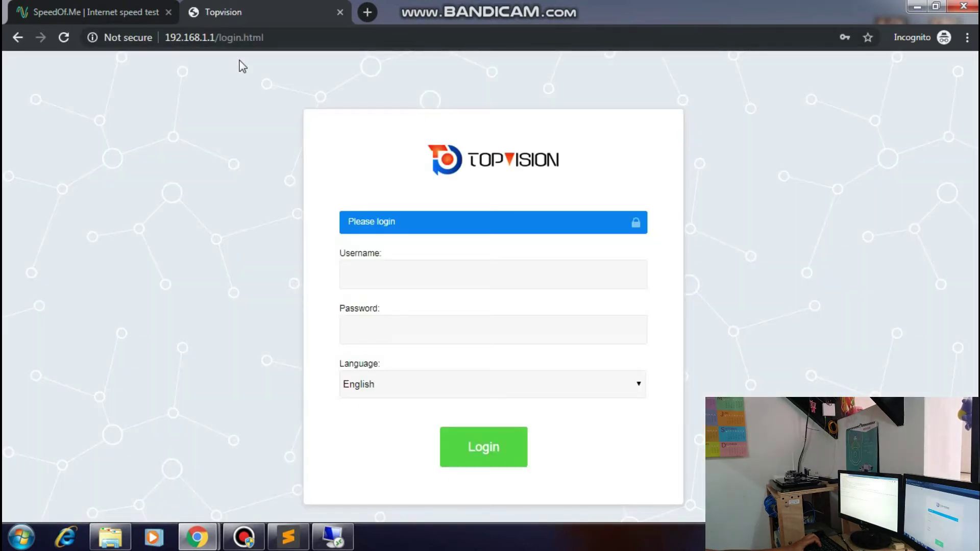
Change the address to 192.168.1.2, load the website and highlight the page's heading and paragraphs.
left_click(299, 38)
left_click(300, 37)
key("BackSpace")
key("BackSpace")
key("BackSpace")
key("BackSpace")
key("BackSpace")
key("BackSpace")
key("BackSpace")
key("BackSpace")
key("BackSpace")
key("BackSpace")
key("BackSpace")
key("BackSpace")
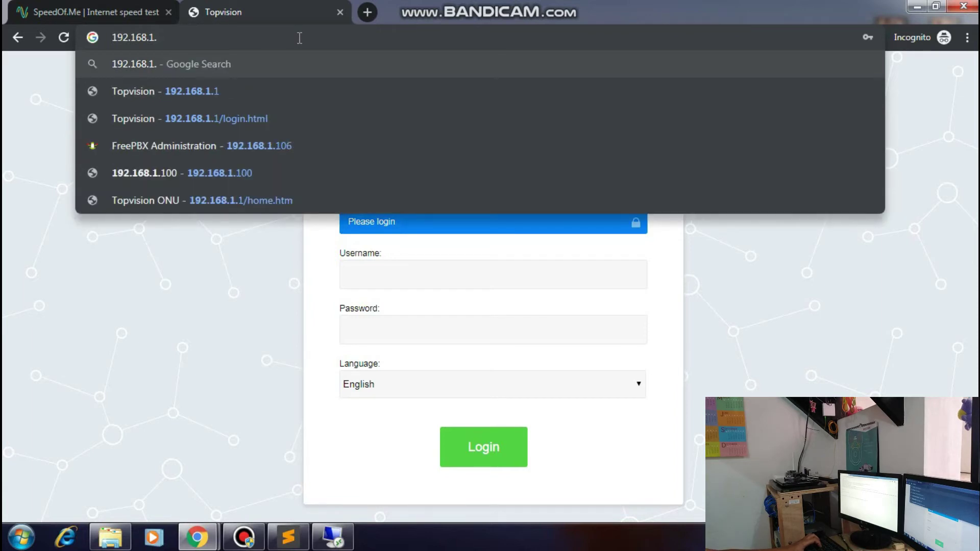
type("2")
key("Return")
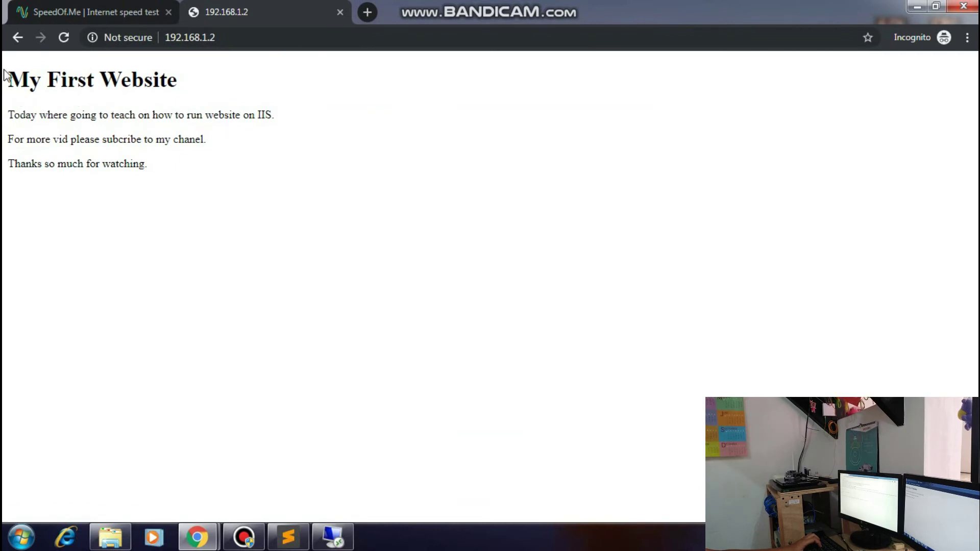
left_click_drag(4, 79, 187, 202)
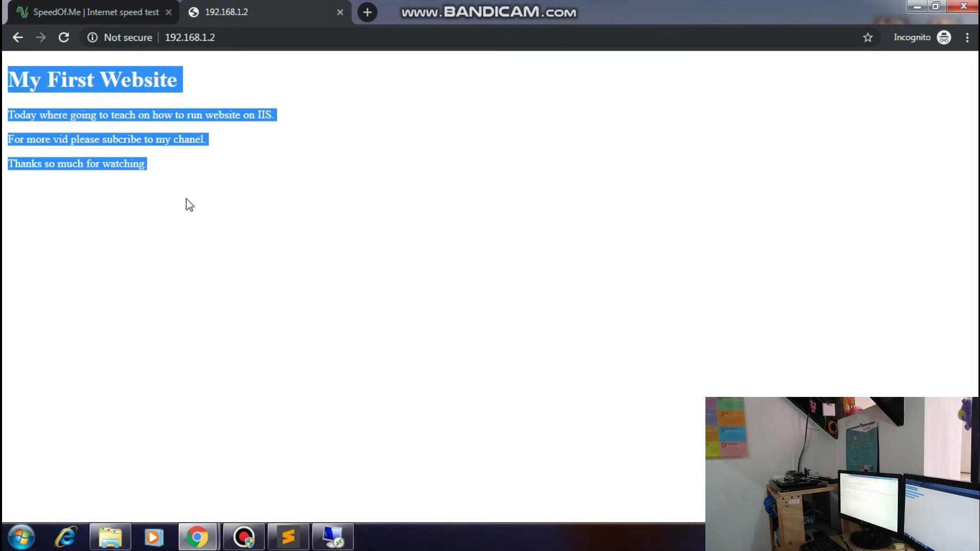